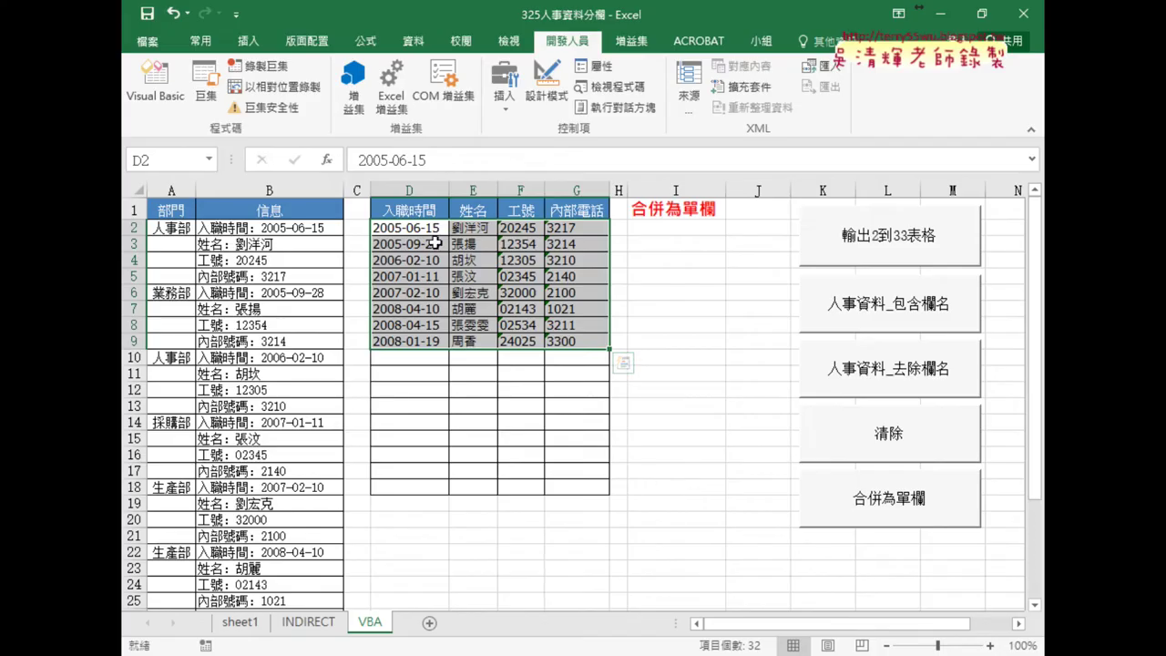
Select the D2:G9 staff table on the VBA sheet
{"action": "left_click_drag", "start_coordinate": [405, 228], "coordinate": [568, 341]}
Go to the INDIRECT sheet and check cells I14 and I2 of the merged column
{"action": "left_click", "coordinate": [310, 623]}
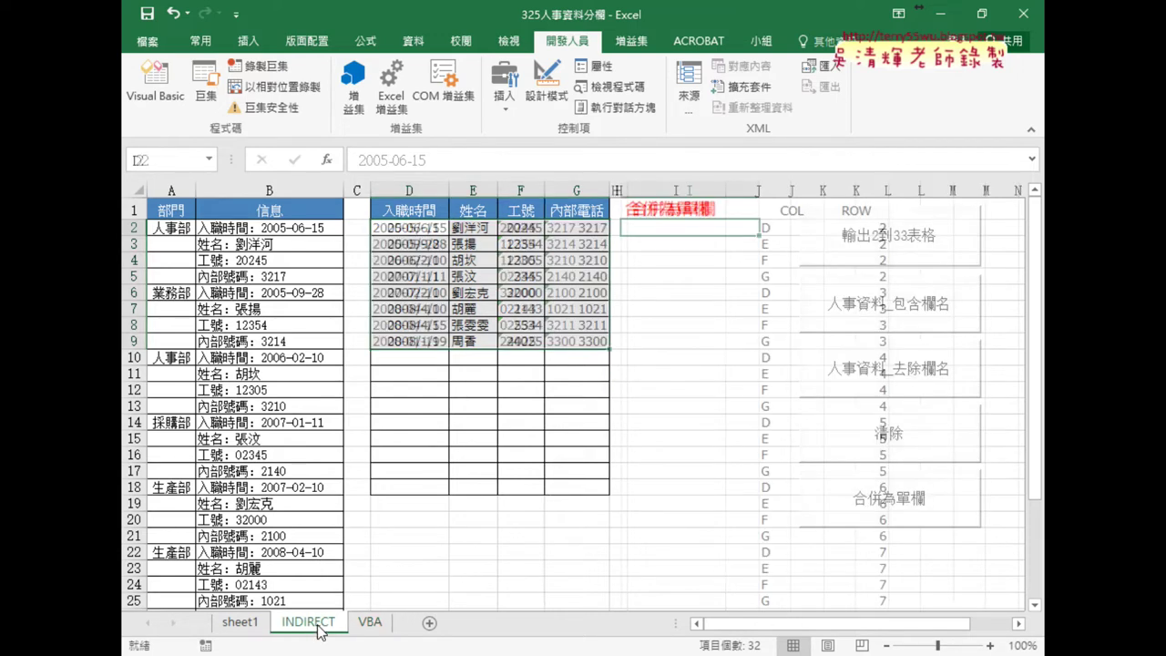
{"action": "left_click", "coordinate": [652, 423]}
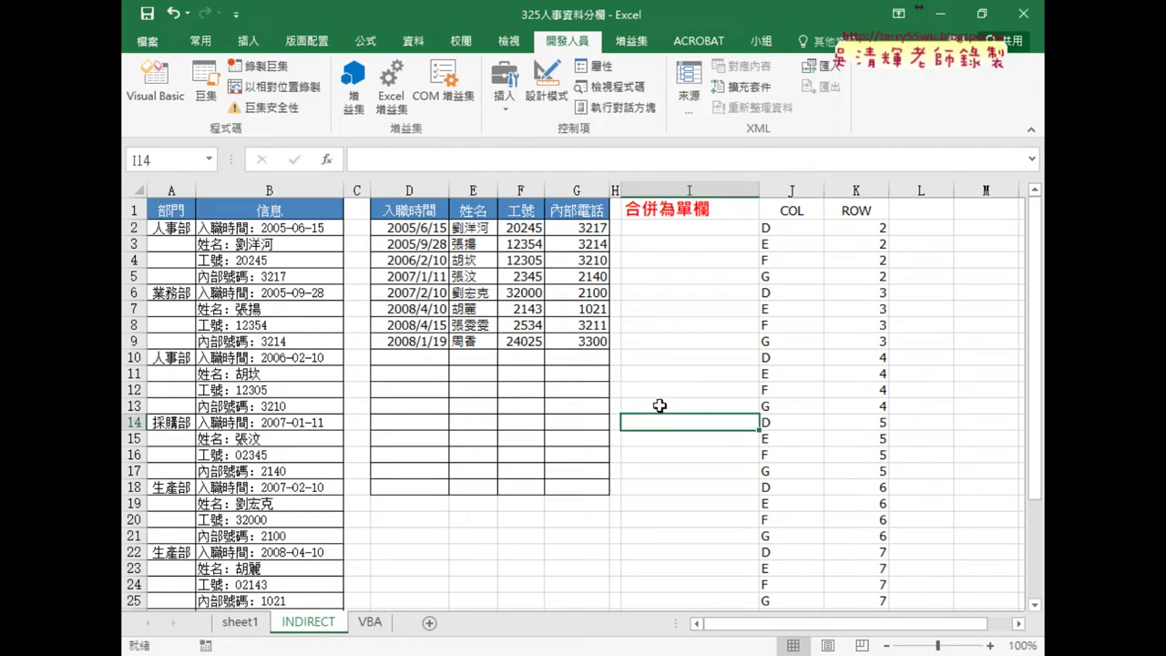
{"action": "left_click", "coordinate": [705, 227]}
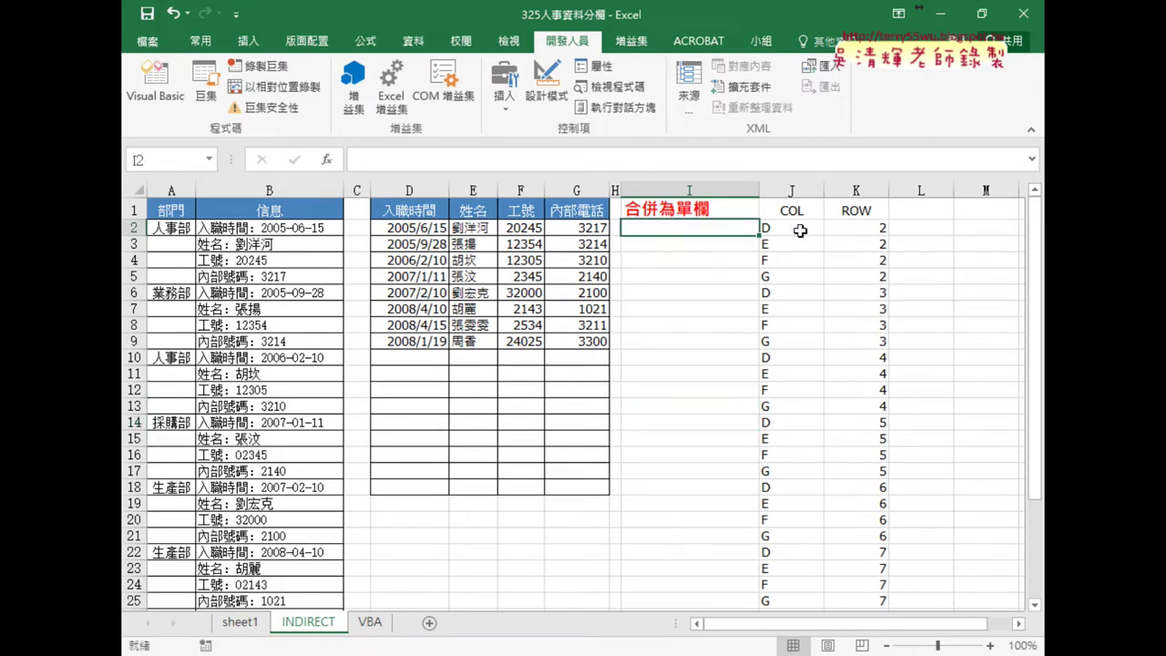
Examine K2's =INT((ROW()-2)/4)+2 formula without its +2, then inspect J2's COL formula
{"action": "left_click", "coordinate": [882, 228]}
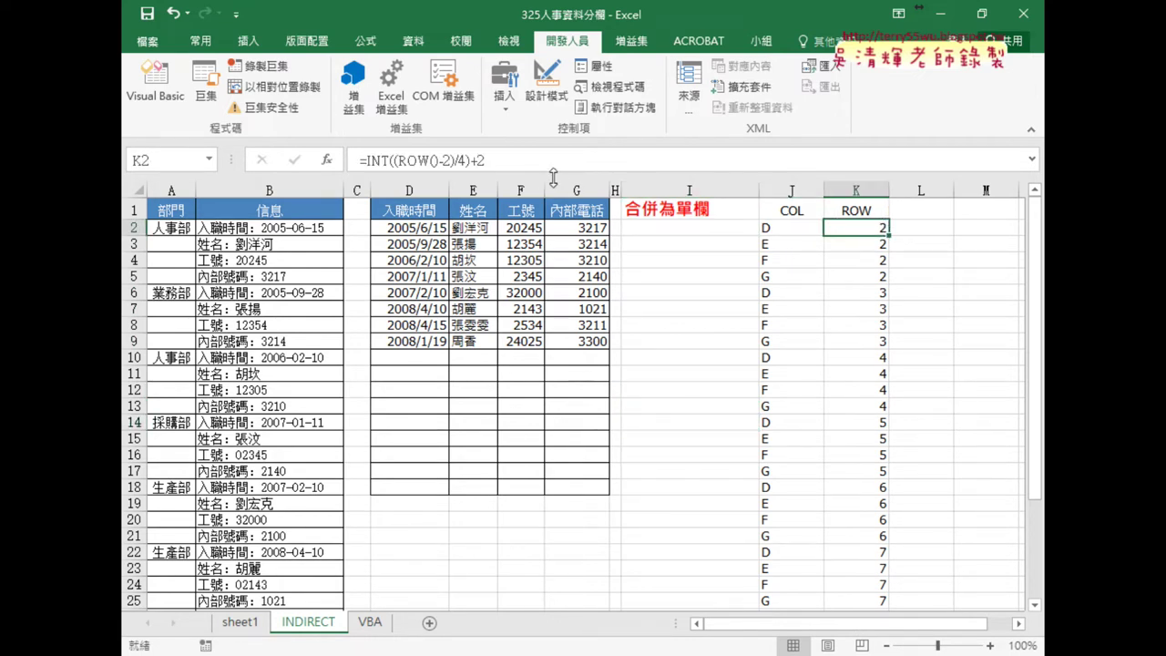
{"action": "left_click_drag", "start_coordinate": [501, 162], "coordinate": [374, 161]}
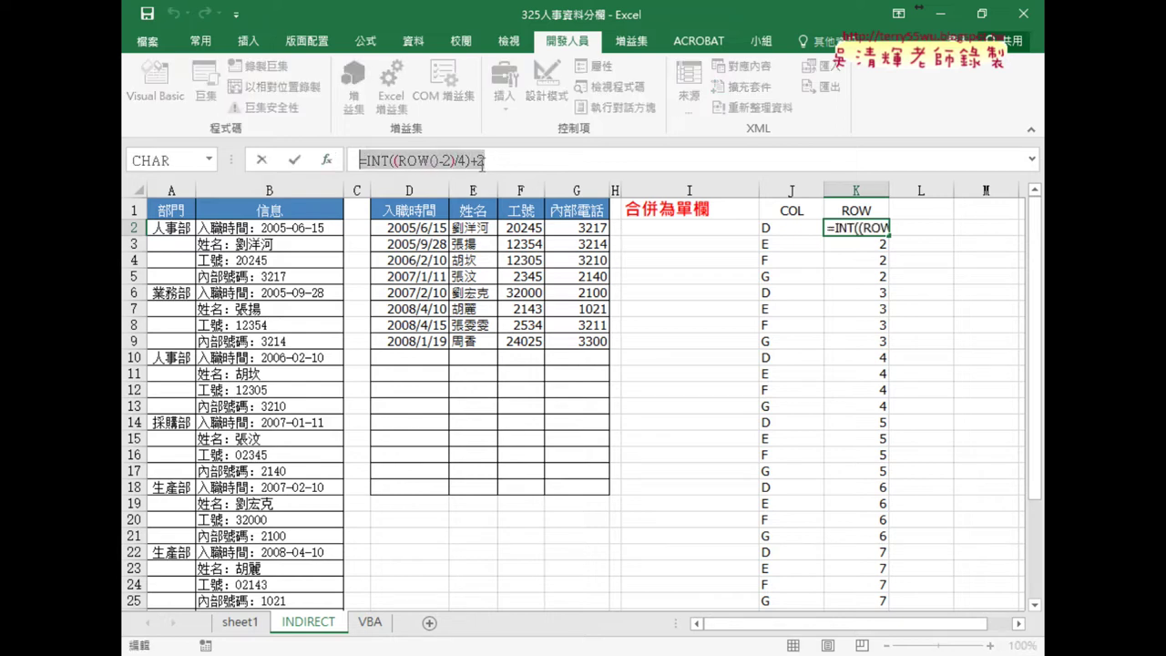
{"action": "left_click_drag", "start_coordinate": [468, 161], "coordinate": [489, 161]}
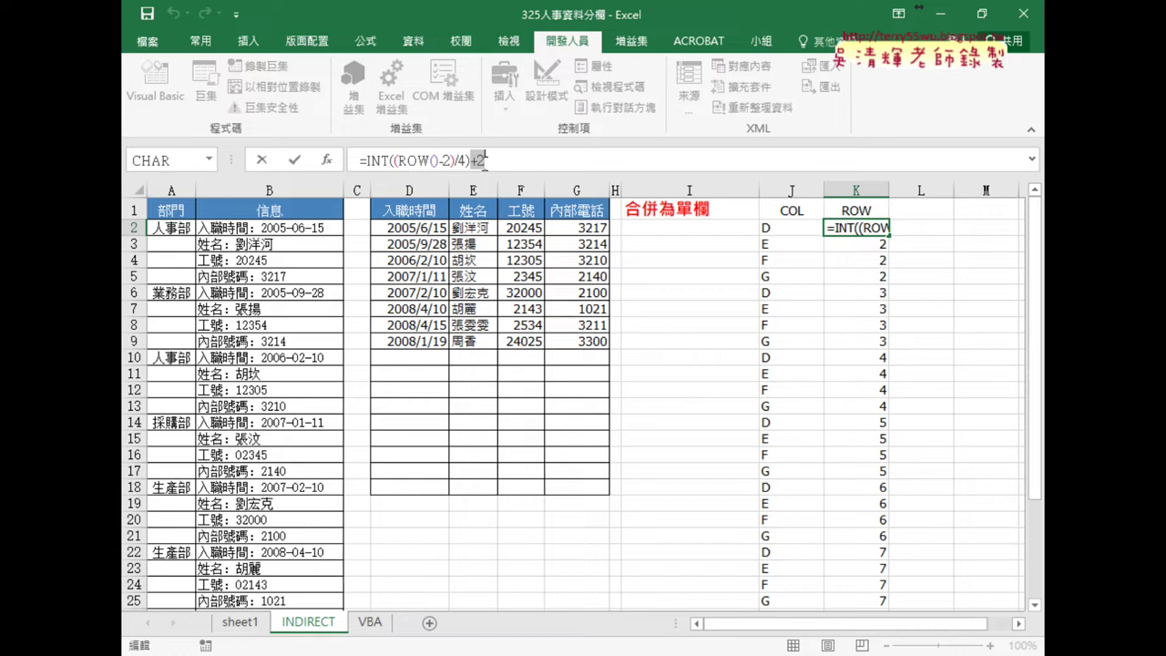
{"action": "left_click", "coordinate": [463, 161]}
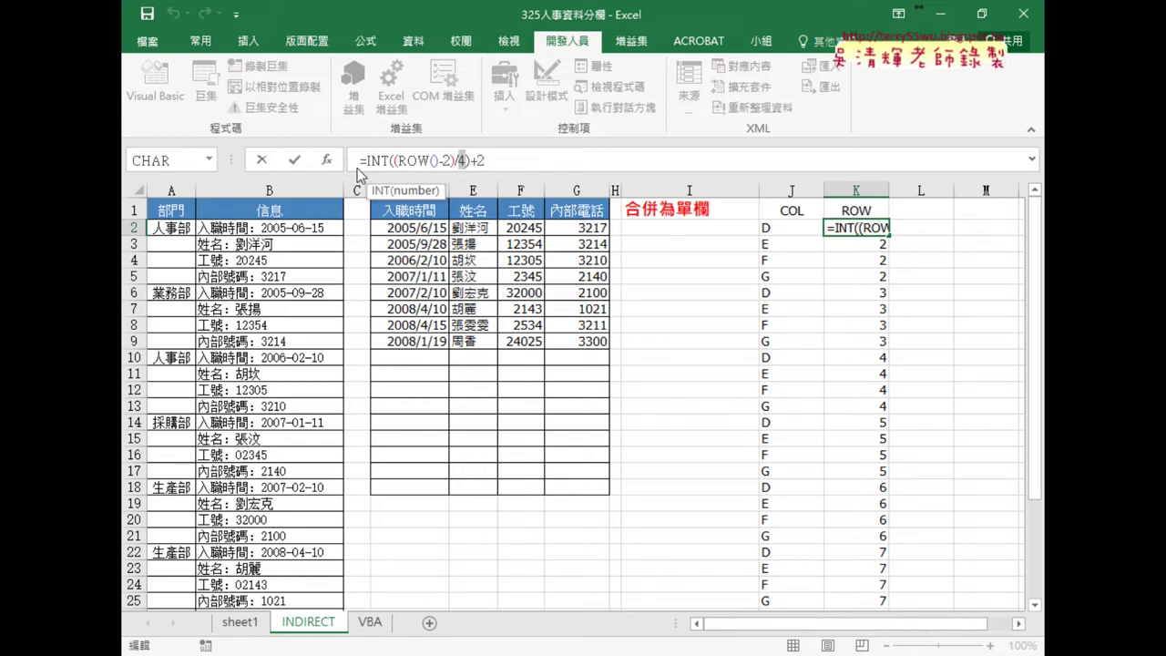
{"action": "left_click", "coordinate": [296, 161]}
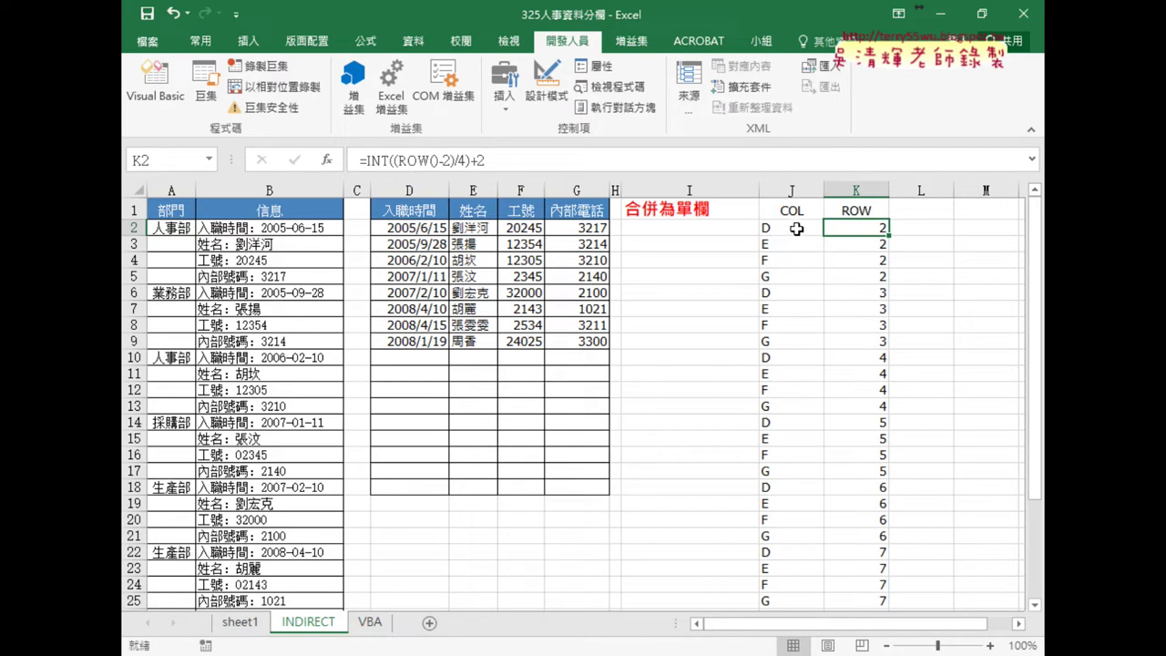
{"action": "left_click", "coordinate": [794, 229]}
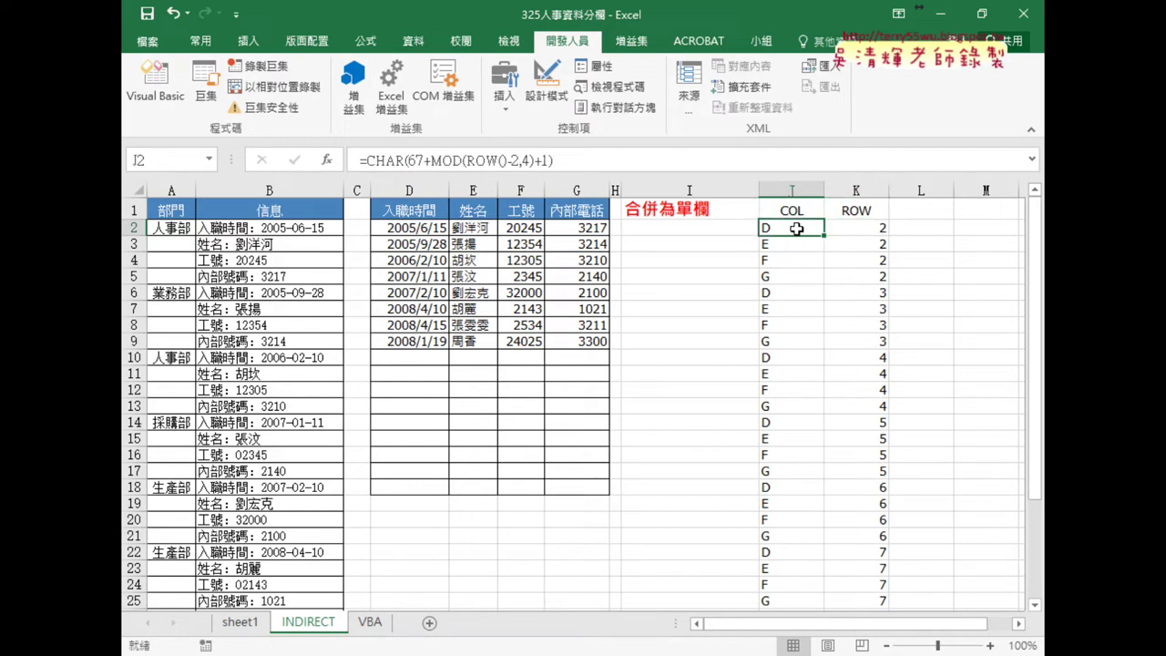
Copy the =MOD(ROW()-2,4)+1 formula from sheet1's K2
{"action": "left_click", "coordinate": [240, 623]}
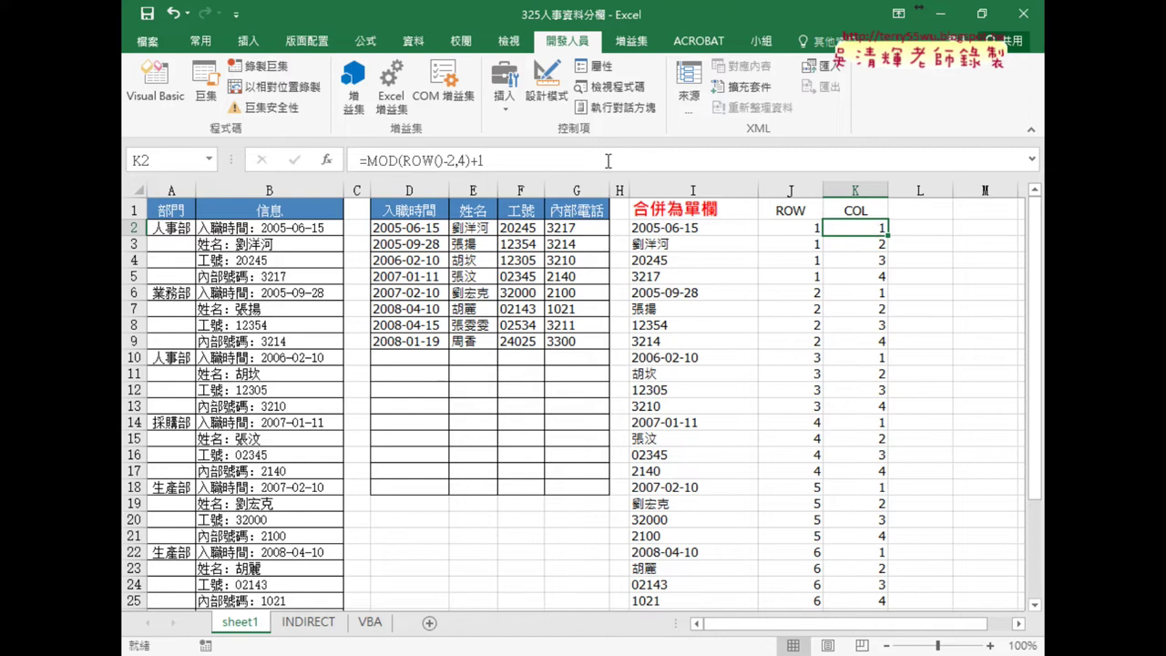
{"action": "left_click_drag", "start_coordinate": [608, 161], "coordinate": [358, 161]}
{"action": "right_click", "coordinate": [388, 161]}
{"action": "left_click", "coordinate": [405, 190]}
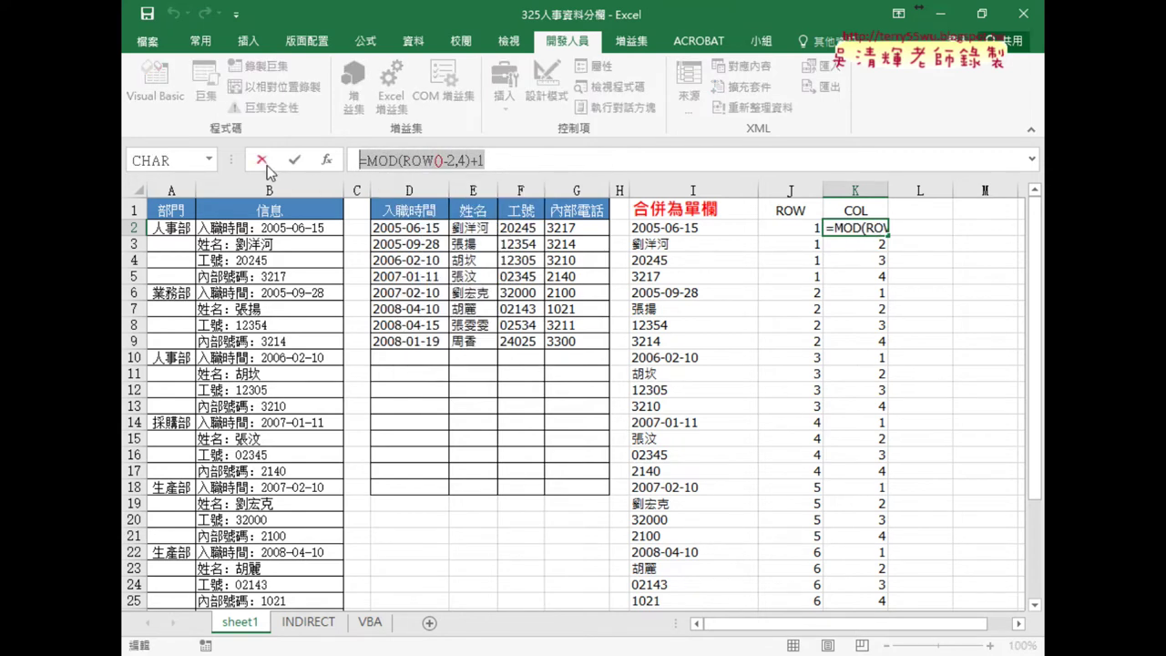
{"action": "left_click", "coordinate": [263, 160]}
{"action": "left_click", "coordinate": [307, 622]}
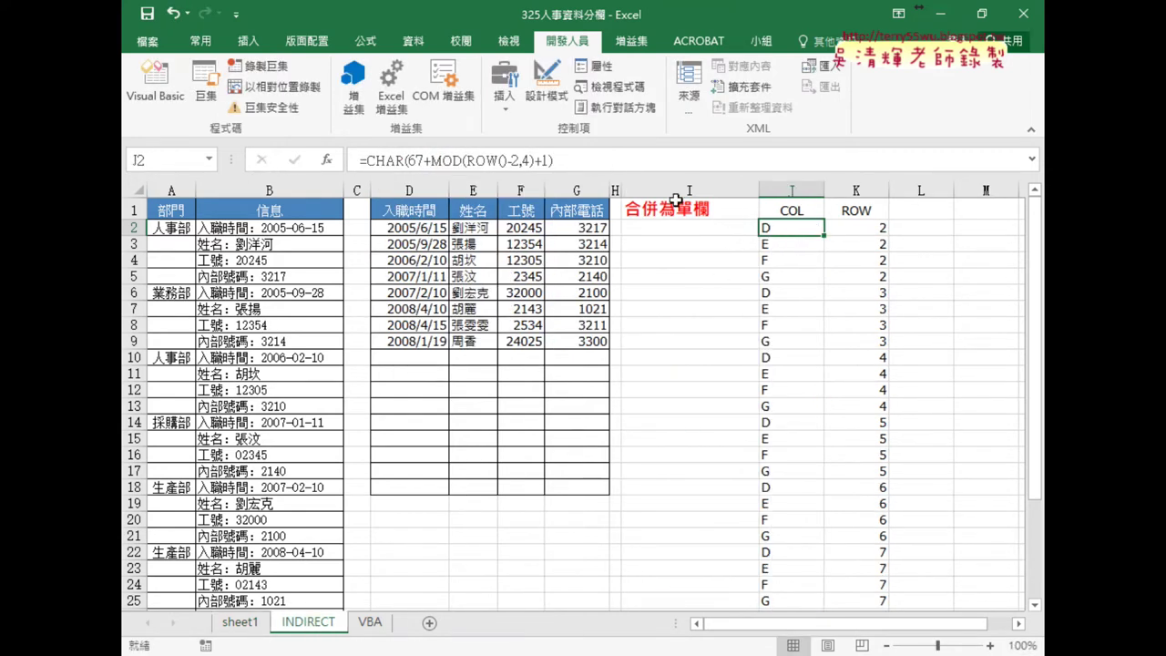
Replace J2's CHAR formula on INDIRECT with the MOD formula and fill it to J33
{"action": "left_click_drag", "start_coordinate": [583, 160], "coordinate": [358, 160]}
{"action": "right_click", "coordinate": [410, 167]}
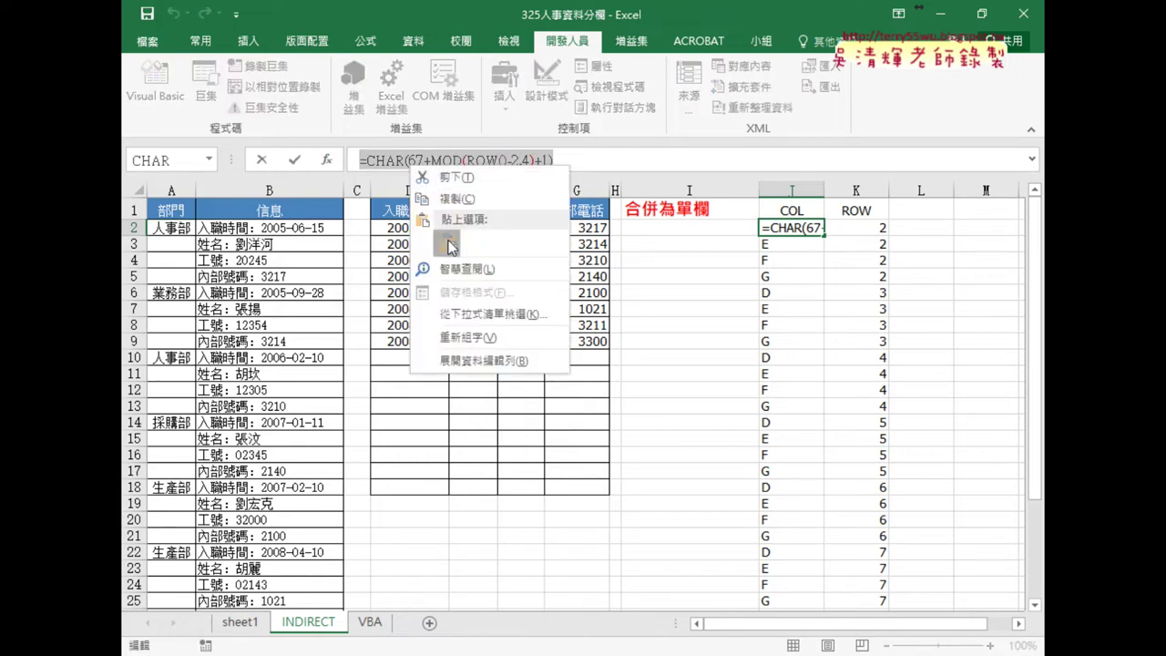
{"action": "left_click", "coordinate": [447, 244]}
{"action": "left_click", "coordinate": [294, 160]}
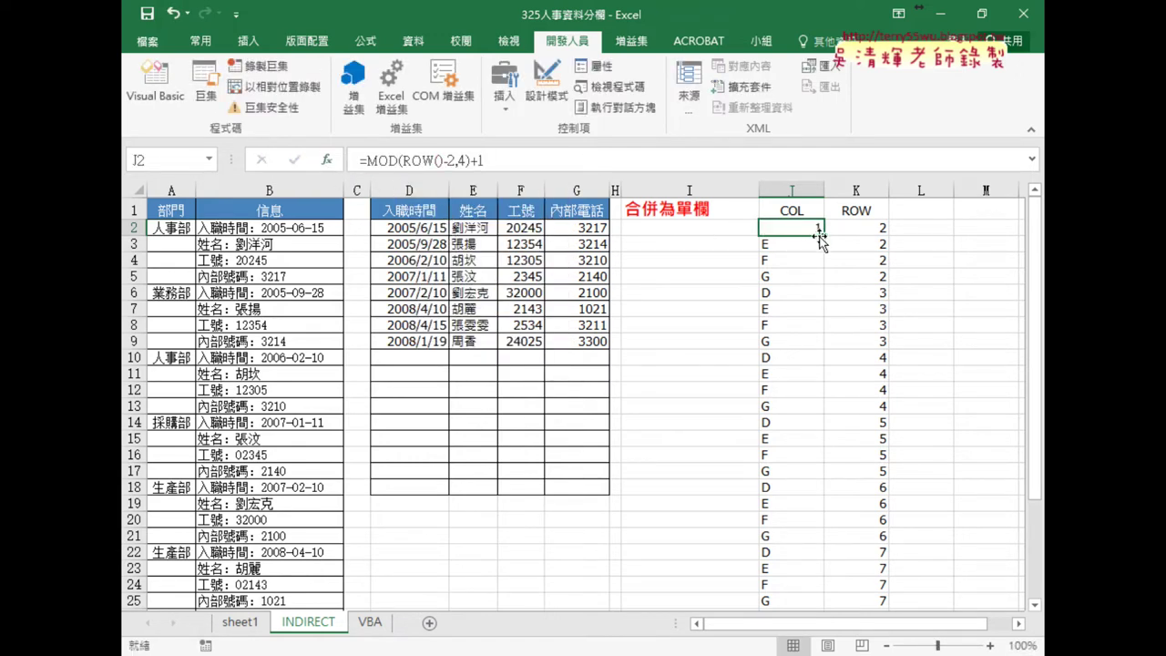
{"action": "left_click_drag", "start_coordinate": [820, 235], "coordinate": [820, 611]}
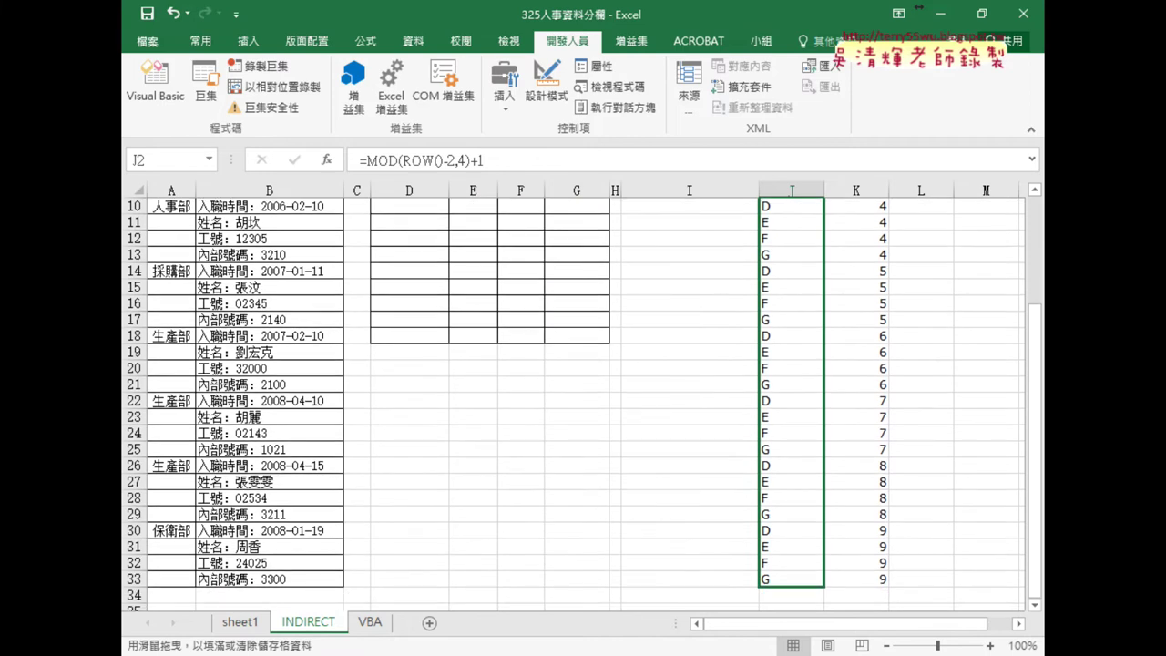
{"action": "left_click_drag", "start_coordinate": [825, 587], "coordinate": [827, 570]}
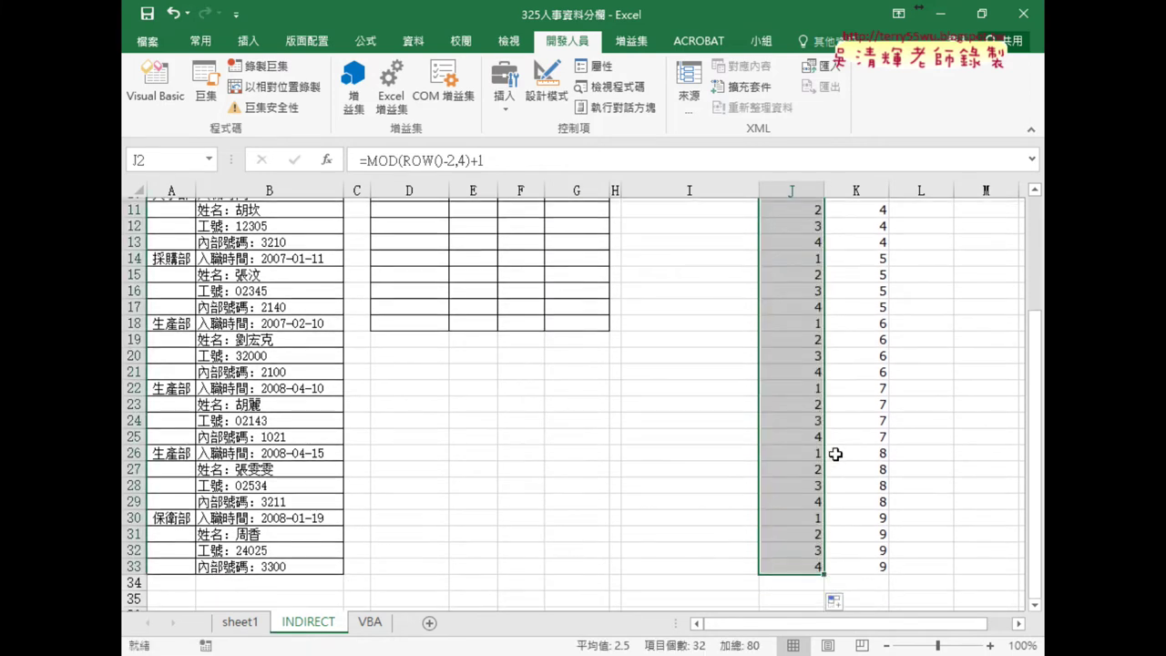
{"action": "scroll", "coordinate": [836, 454], "scroll_direction": "up", "scroll_amount": 3}
{"action": "left_click", "coordinate": [806, 232]}
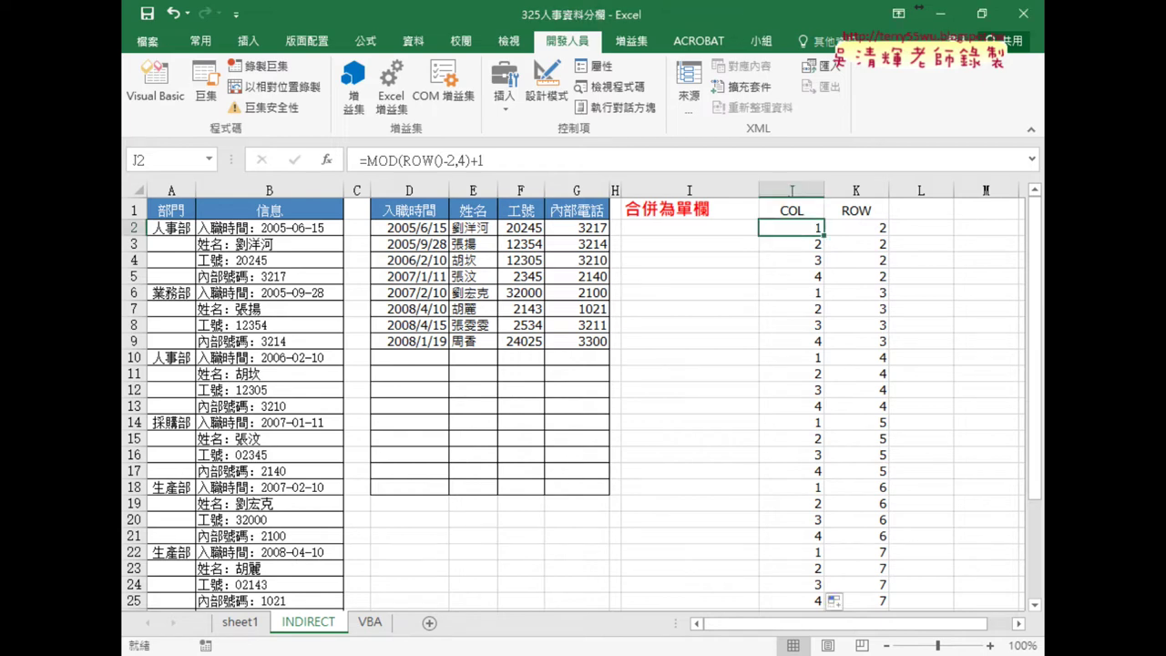
{"action": "left_click", "coordinate": [365, 583]}
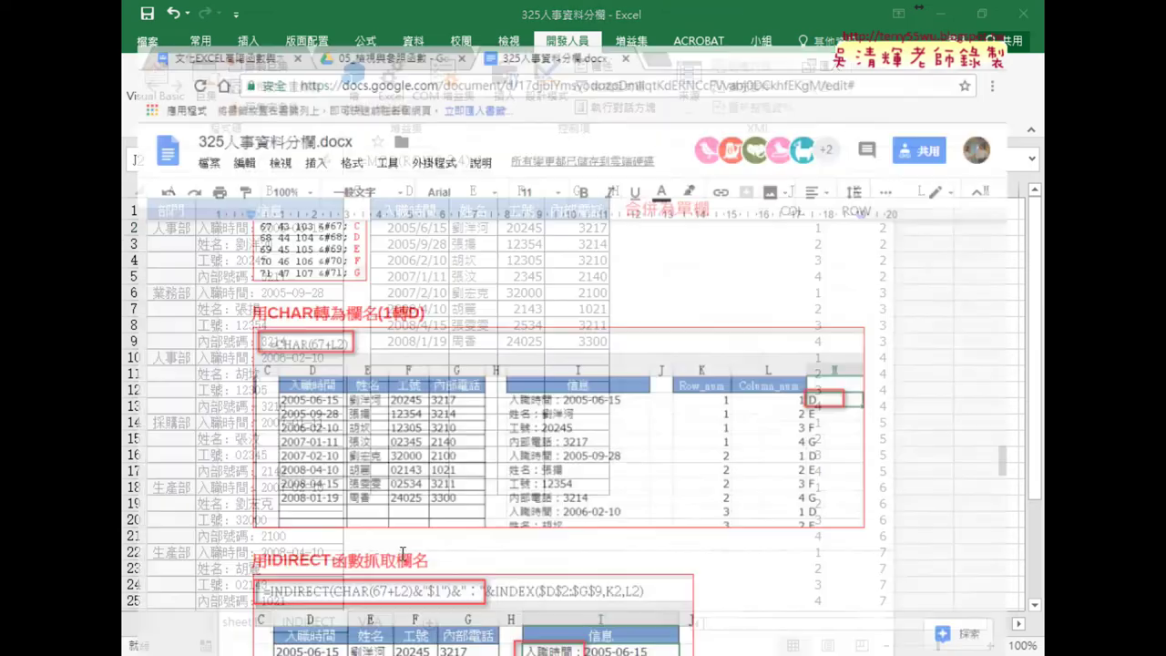
Look up the ASCII code table (D = 68) in the 325人事資料分欄 notes, then minimize Chrome
{"action": "scroll", "coordinate": [455, 469], "scroll_direction": "up", "scroll_amount": 2}
{"action": "left_click", "coordinate": [333, 360]}
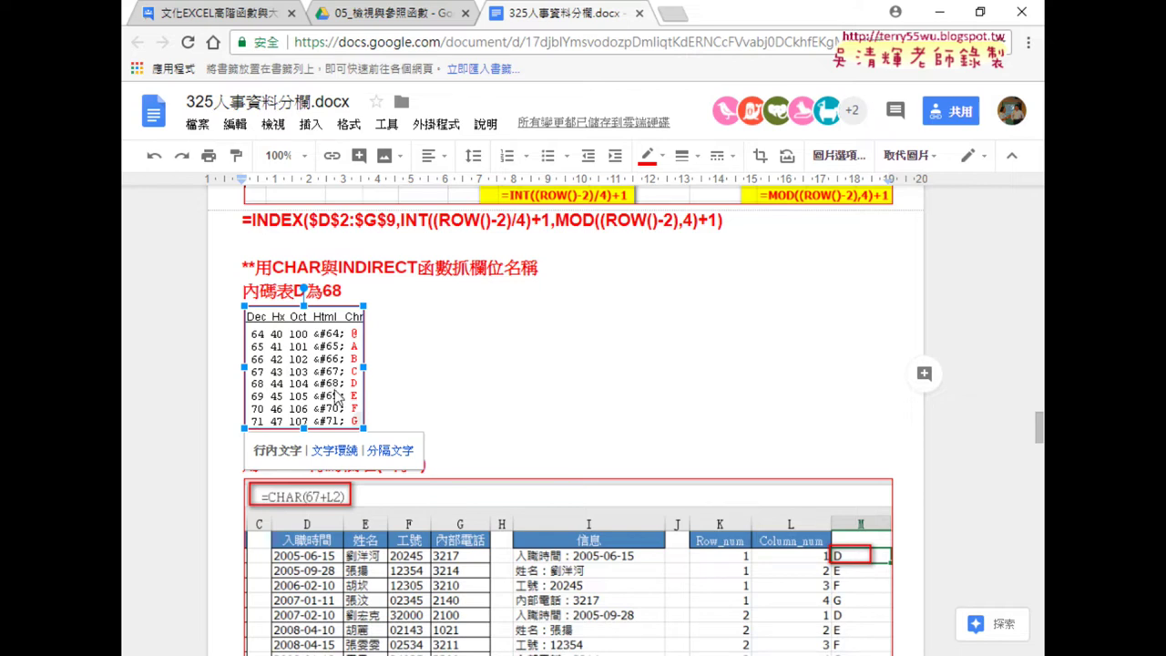
{"action": "left_click", "coordinate": [939, 14]}
Try wrapping J2's MOD formula in CHAR, then cancel and restore the formula
{"action": "left_click_drag", "start_coordinate": [484, 161], "coordinate": [366, 161]}
{"action": "right_click", "coordinate": [393, 161]}
{"action": "left_click", "coordinate": [421, 173]}
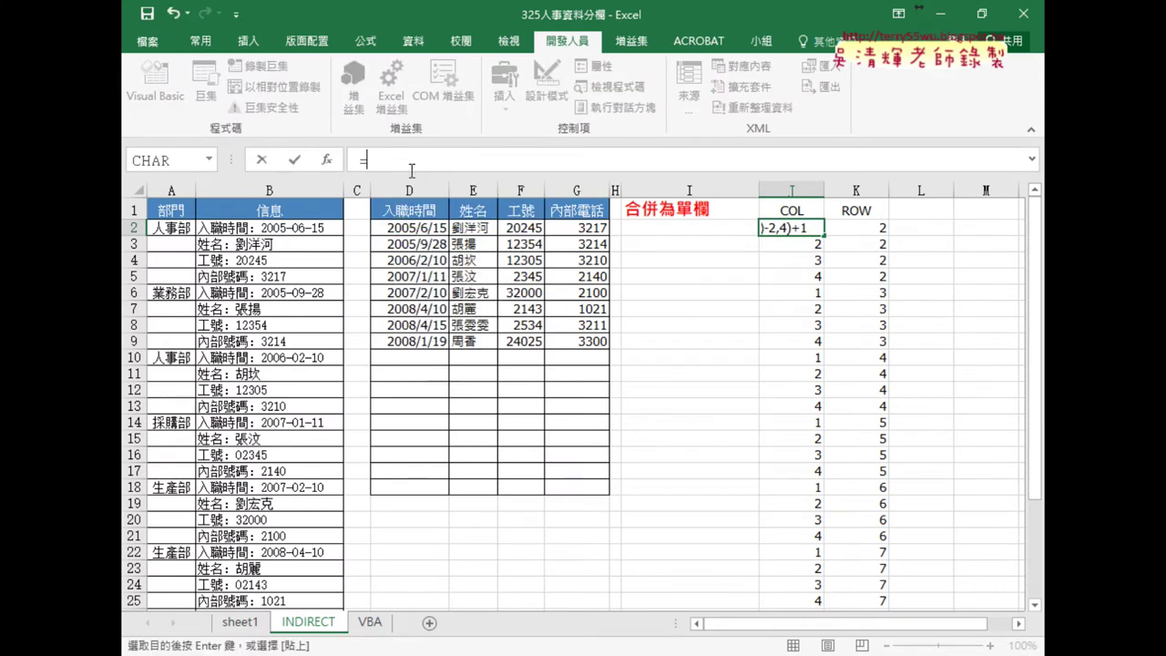
{"action": "left_click", "coordinate": [326, 160]}
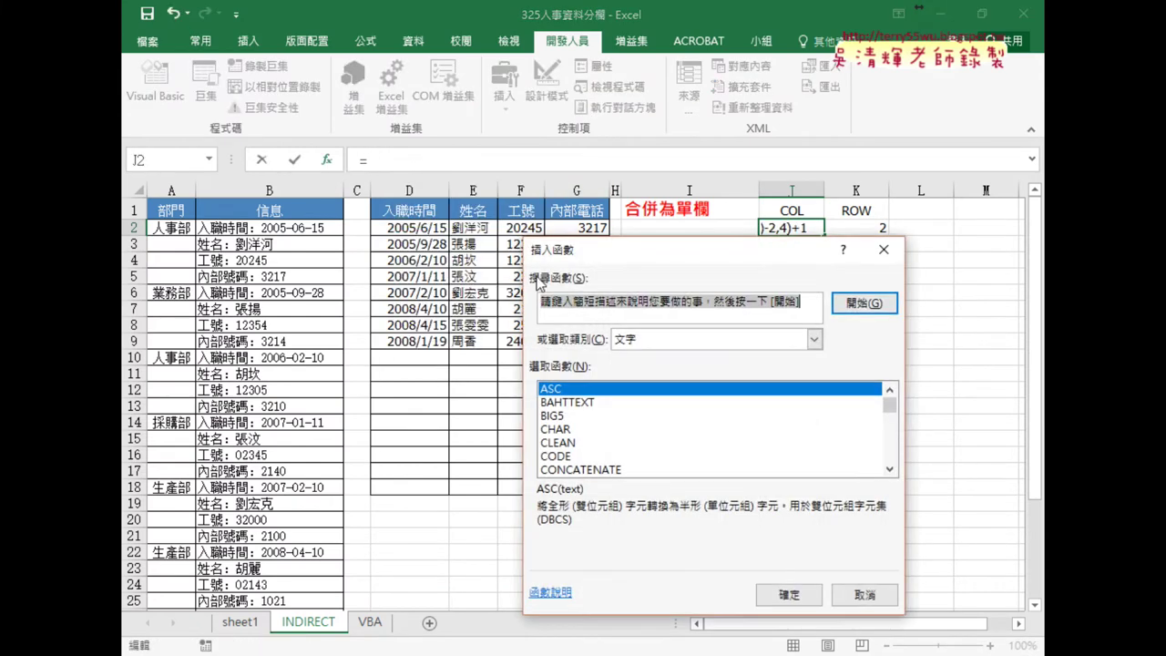
{"action": "left_click", "coordinate": [557, 431]}
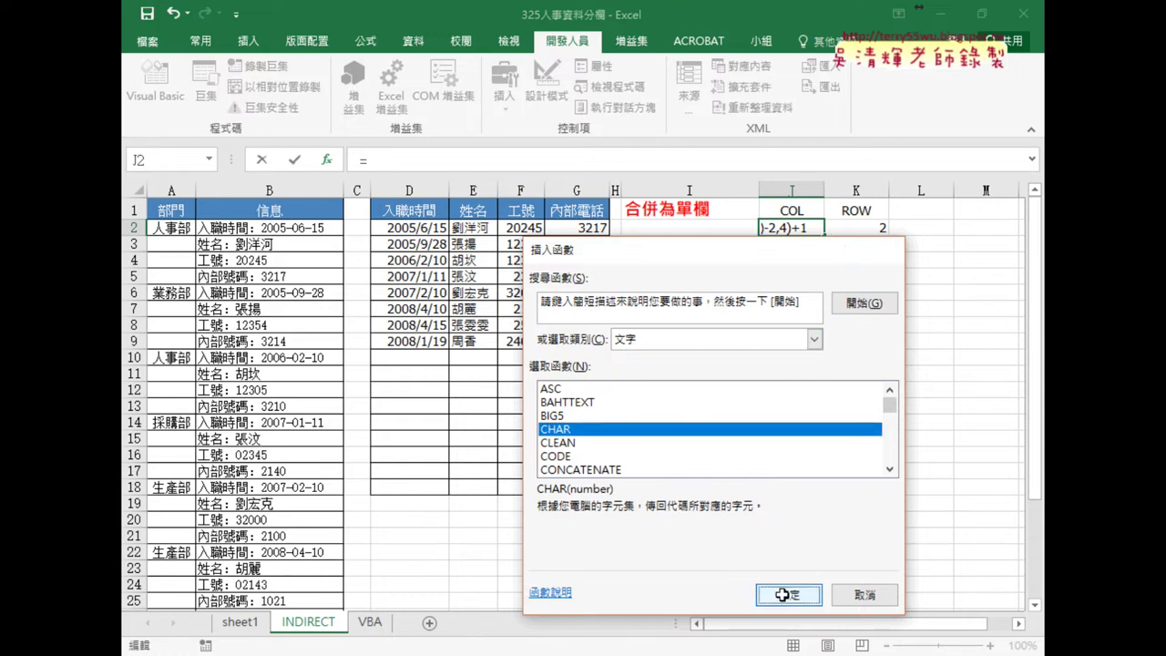
{"action": "left_click", "coordinate": [789, 594]}
{"action": "right_click", "coordinate": [605, 378]}
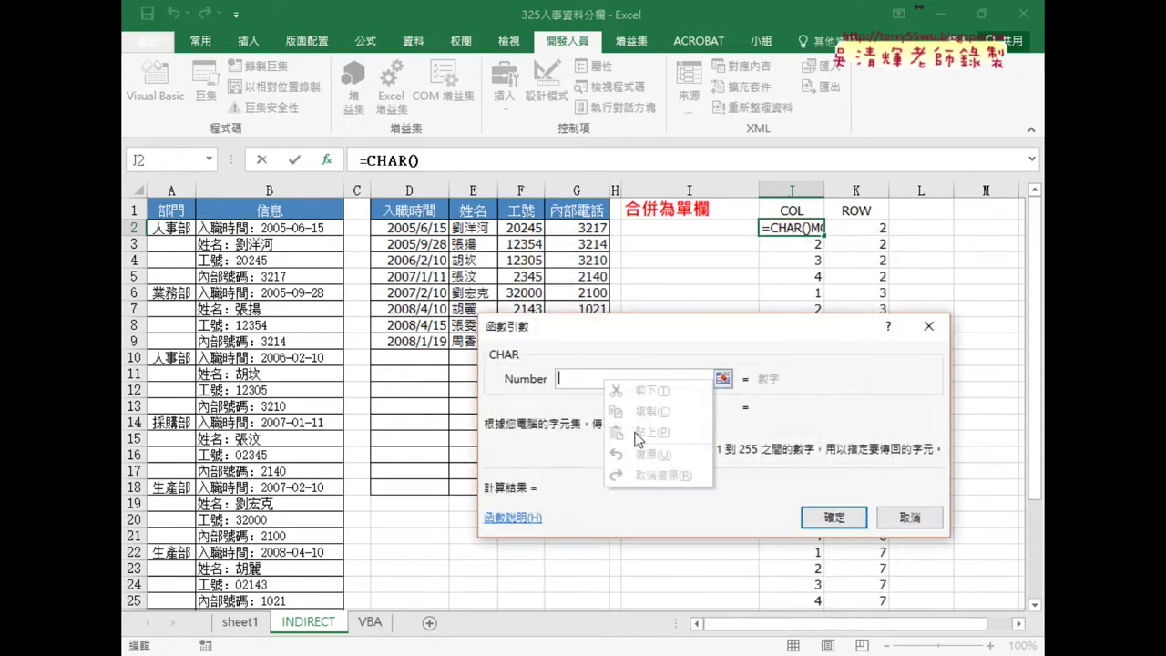
{"action": "left_click", "coordinate": [909, 517]}
Rewrite J2 as =CHAR(67+MOD(ROW()-2,4)+1) through the CHAR arguments dialog
{"action": "left_click_drag", "start_coordinate": [487, 160], "coordinate": [362, 160]}
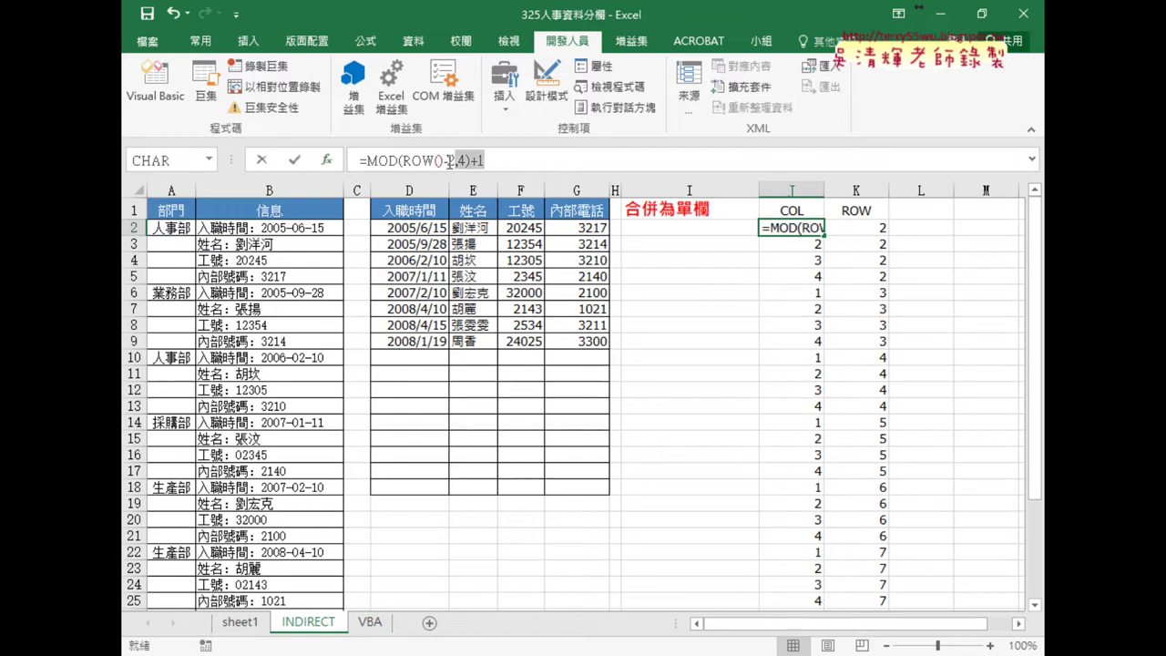
{"action": "right_click", "coordinate": [388, 164]}
{"action": "left_click", "coordinate": [392, 172]}
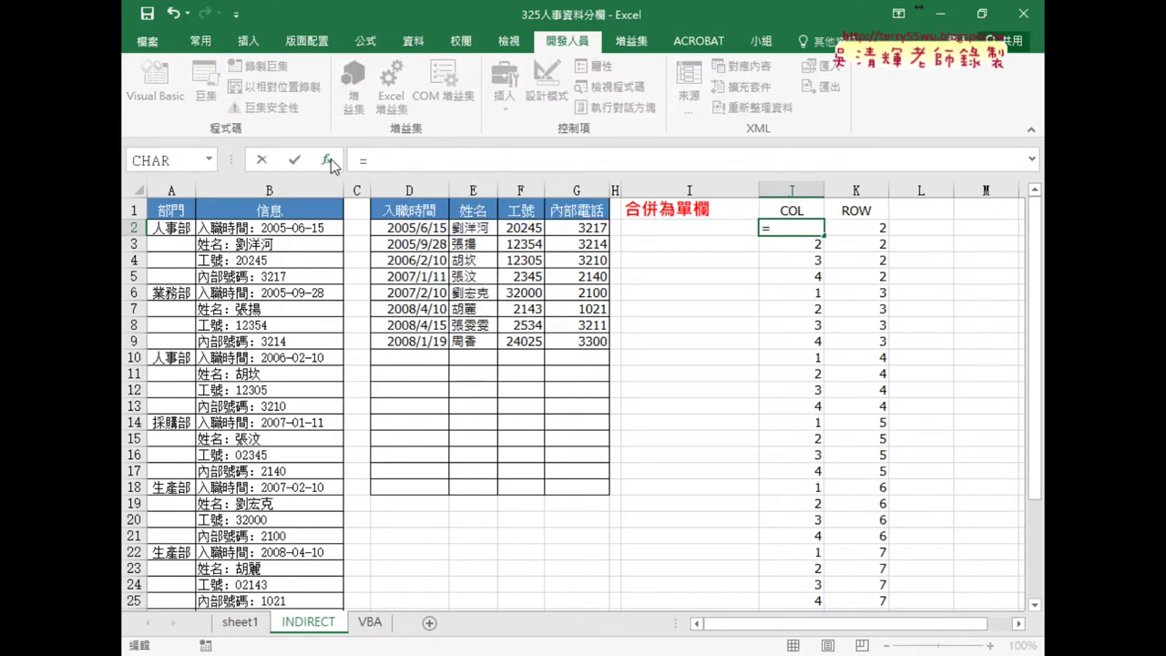
{"action": "left_click", "coordinate": [328, 162]}
{"action": "double_click", "coordinate": [569, 436]}
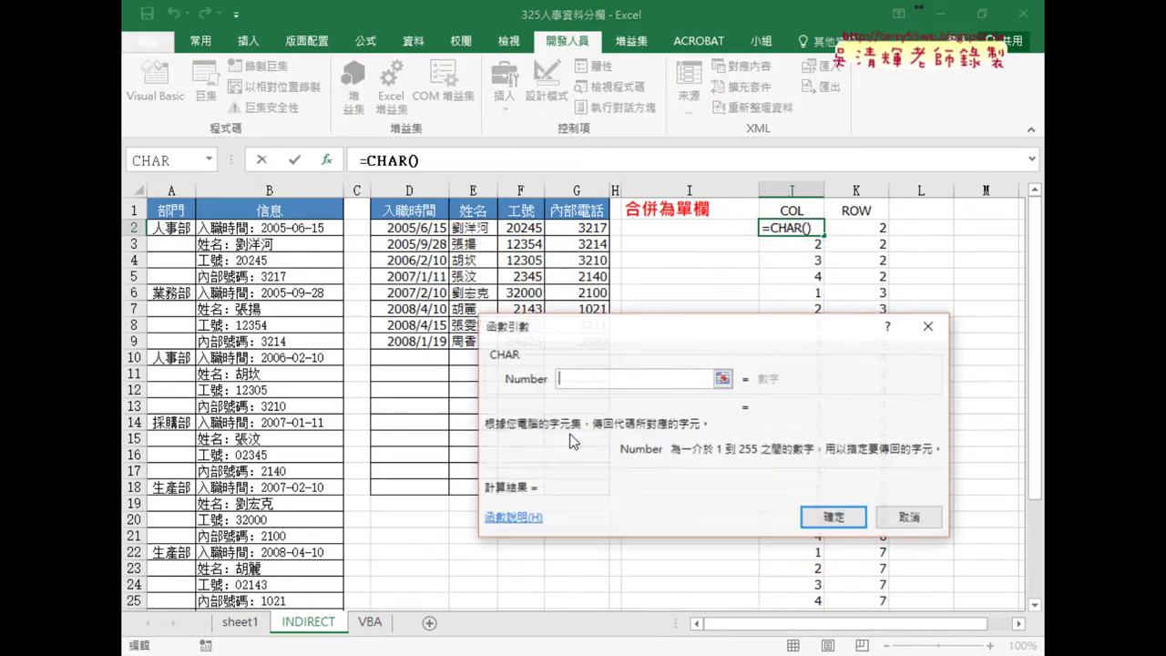
{"action": "right_click", "coordinate": [656, 379]}
{"action": "left_click", "coordinate": [697, 435]}
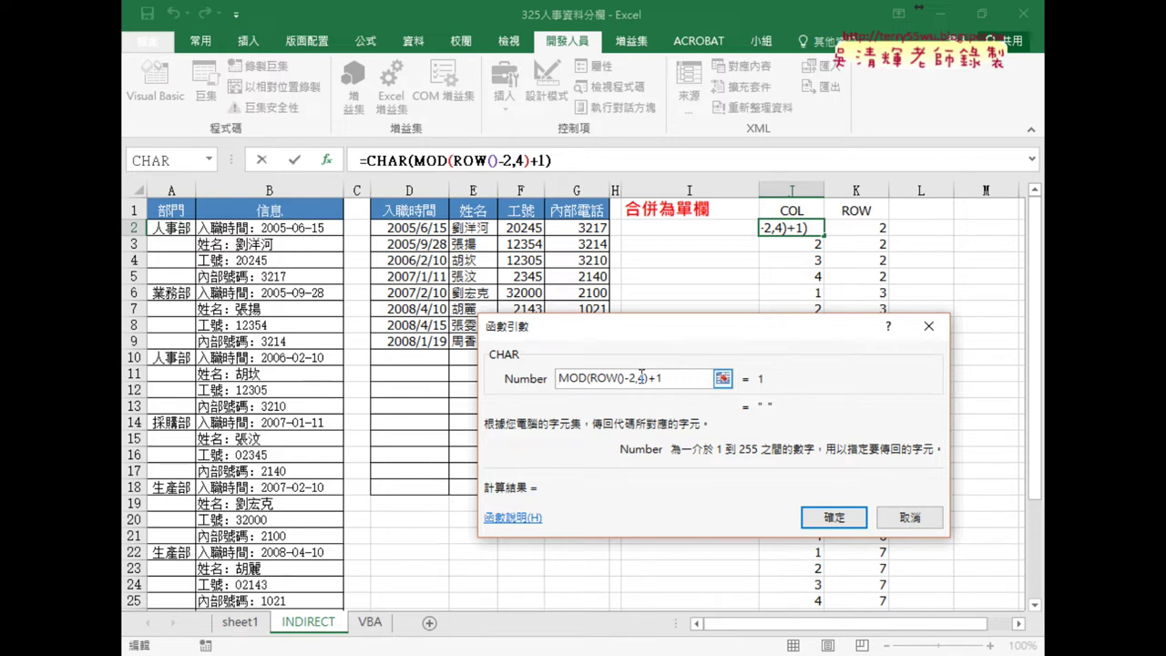
{"action": "type", "text": "67"}
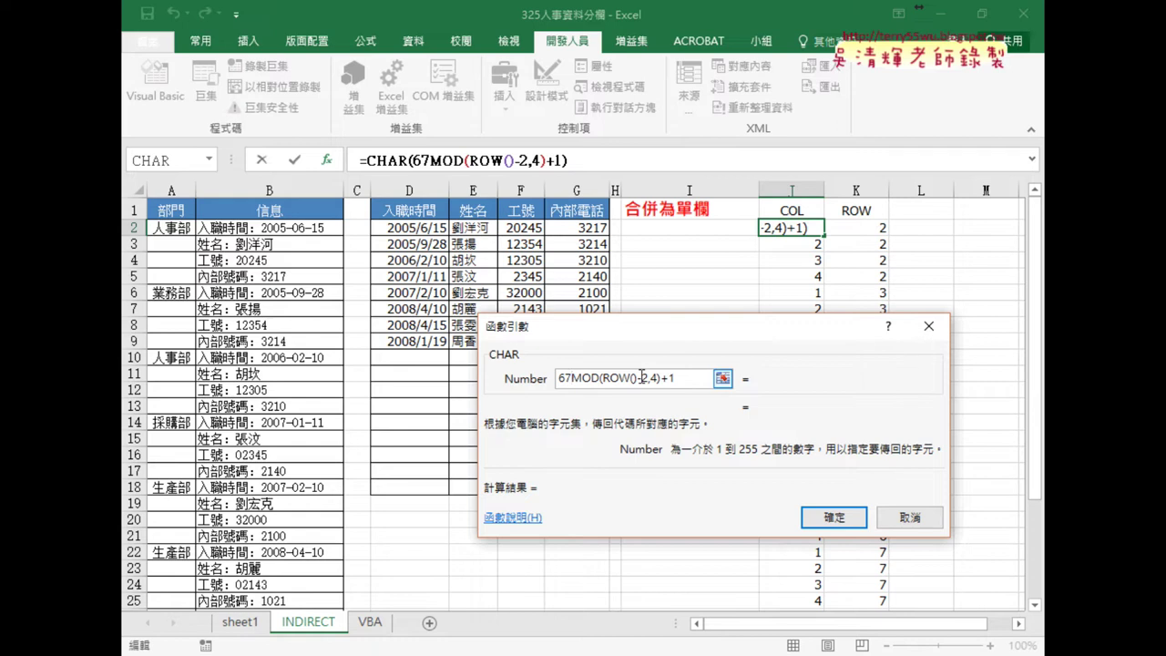
{"action": "type", "text": "+"}
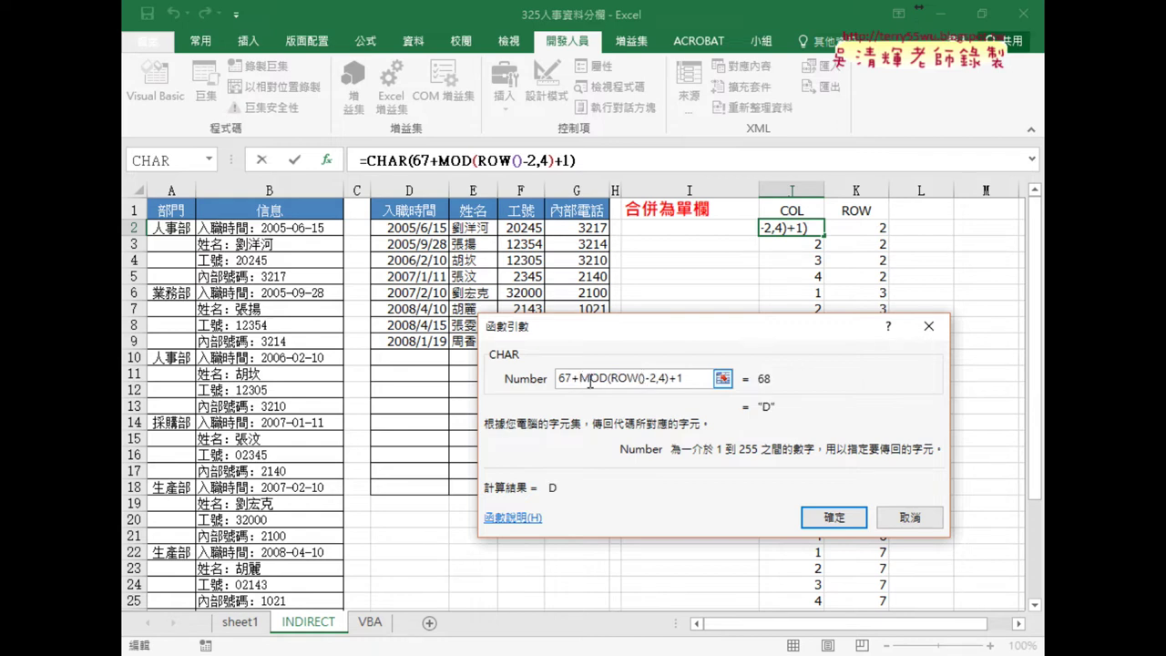
{"action": "left_click_drag", "start_coordinate": [583, 379], "coordinate": [685, 379]}
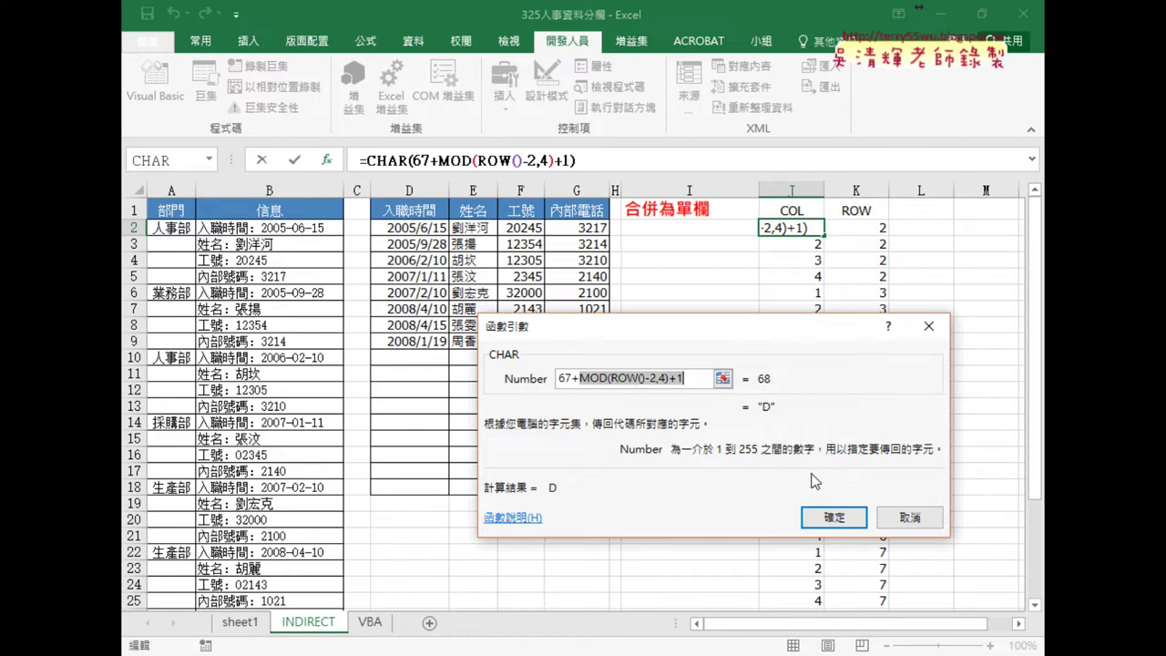
{"action": "left_click", "coordinate": [836, 515]}
Fill the CHAR formula down to J33 and copy its expression from J2
{"action": "mouse_move", "coordinate": [825, 236]}
{"action": "left_mouse_down"}
{"action": "mouse_move", "coordinate": [825, 601]}
{"action": "mouse_move", "coordinate": [824, 566]}
{"action": "left_mouse_up"}
{"action": "scroll", "coordinate": [825, 566], "scroll_direction": "up", "scroll_amount": 4}
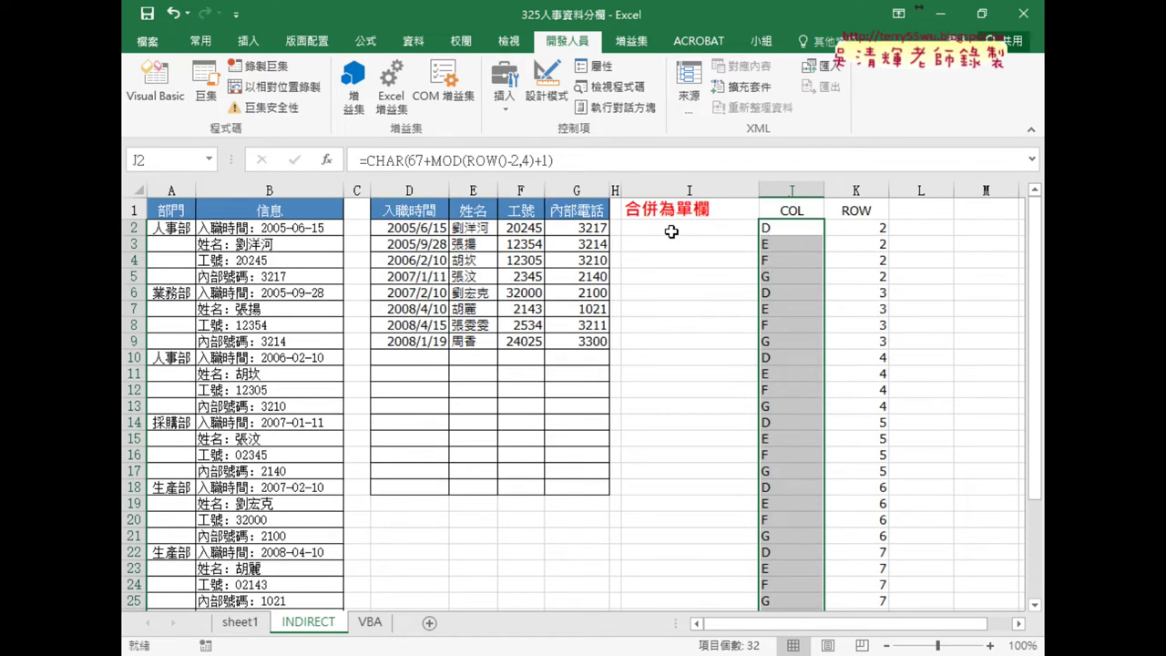
{"action": "left_click", "coordinate": [773, 228]}
{"action": "left_click", "coordinate": [559, 160]}
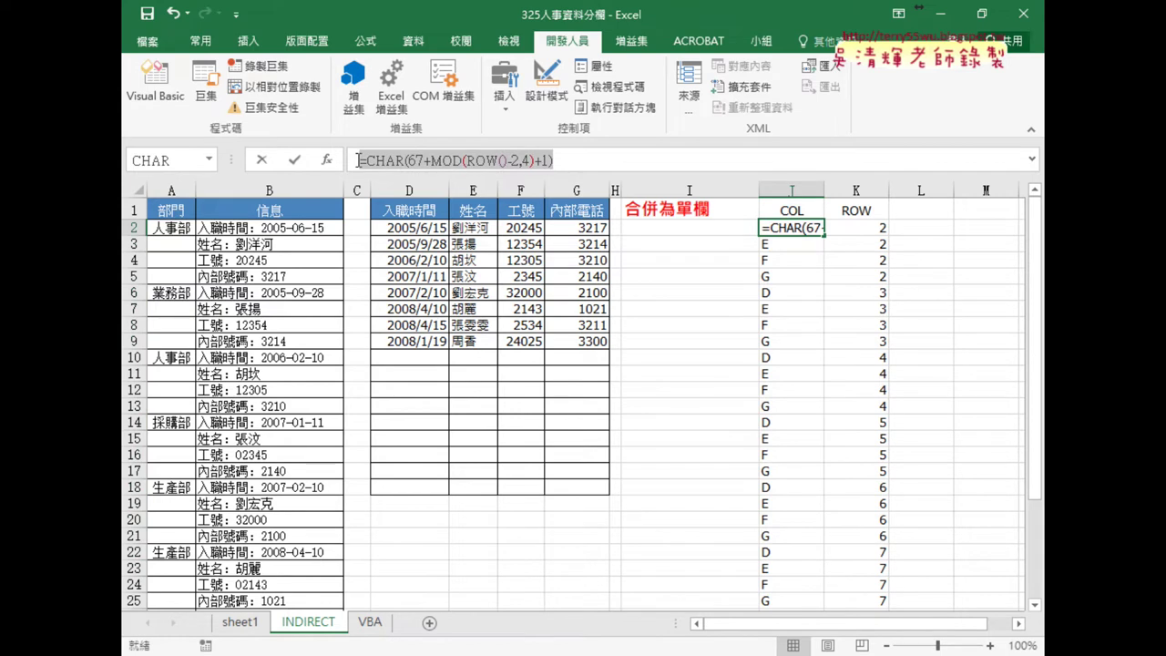
{"action": "right_click", "coordinate": [374, 160]}
{"action": "left_click", "coordinate": [410, 191]}
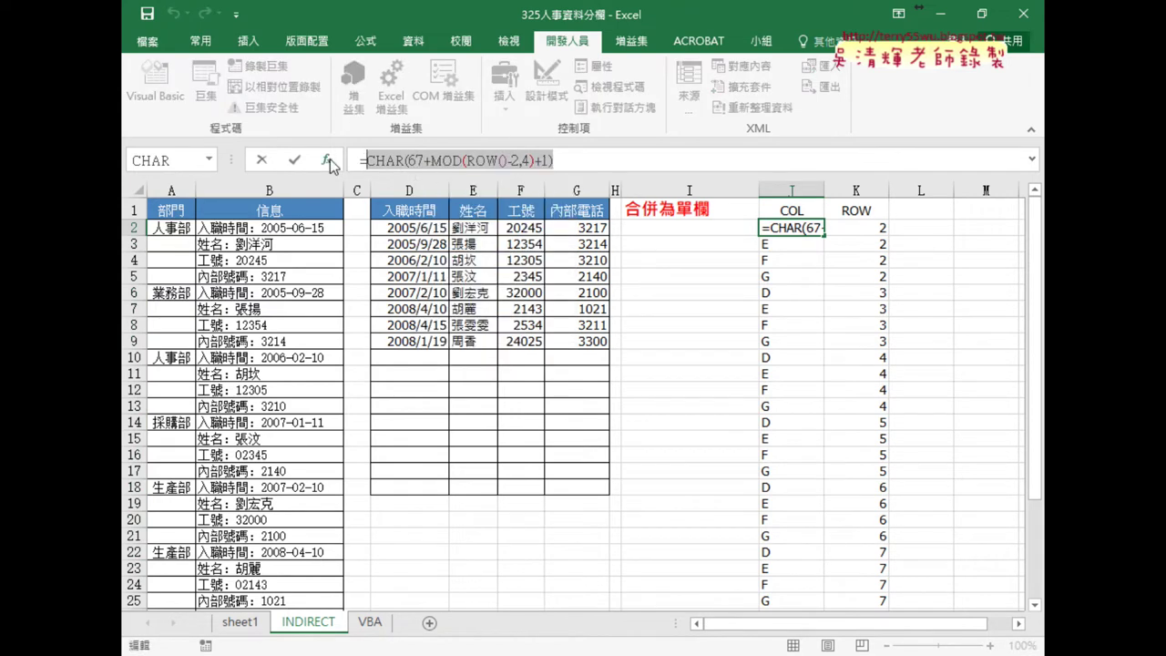
{"action": "key", "text": "Escape"}
Enter =INDIRECT(CHAR(67+MOD(ROW()-2,4)+1)) in I2, which returns #REF!
{"action": "left_click", "coordinate": [661, 215]}
{"action": "left_click", "coordinate": [694, 238]}
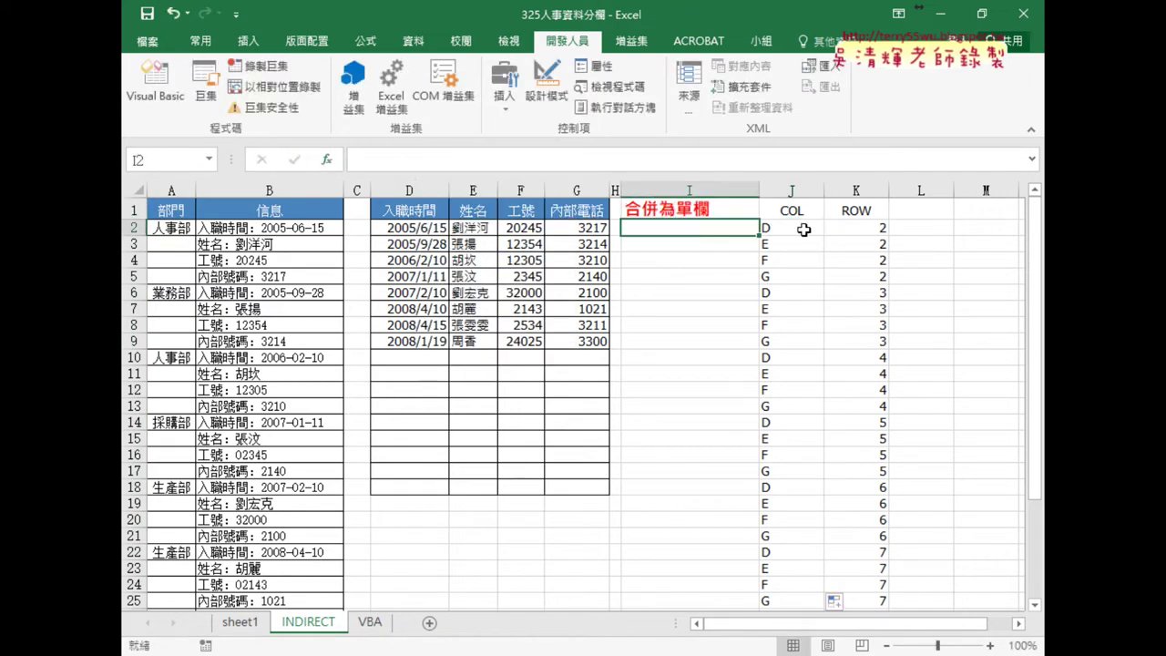
{"action": "left_click", "coordinate": [327, 160]}
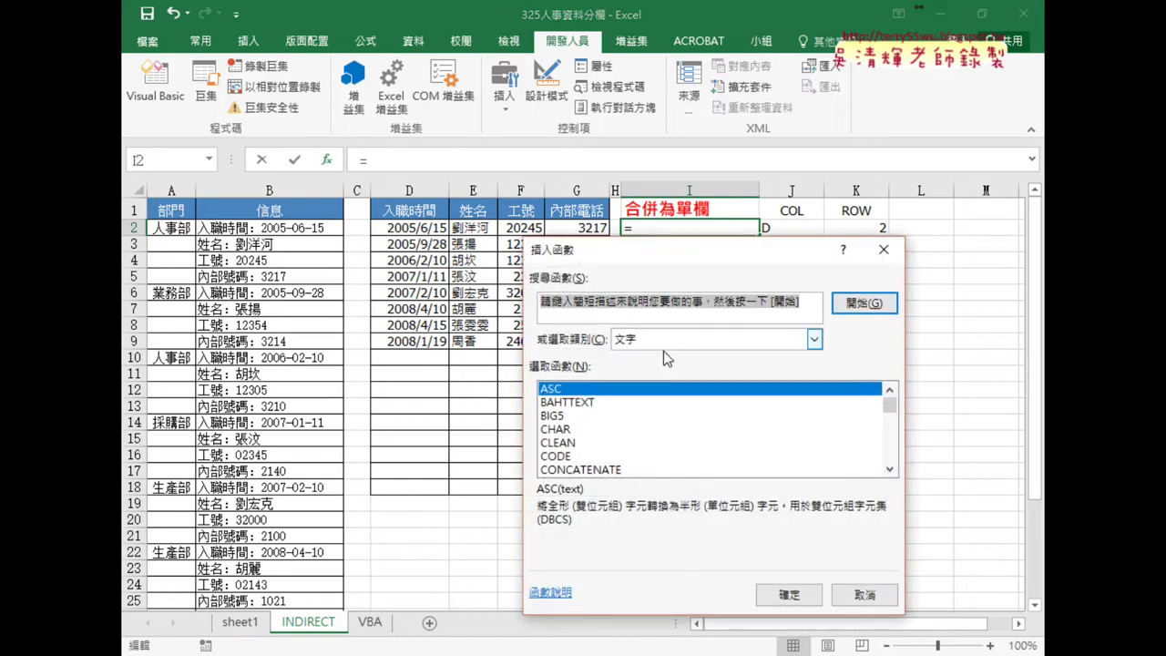
{"action": "left_click", "coordinate": [663, 340]}
{"action": "left_click", "coordinate": [656, 354]}
{"action": "double_click", "coordinate": [565, 402]}
{"action": "right_click", "coordinate": [619, 355]}
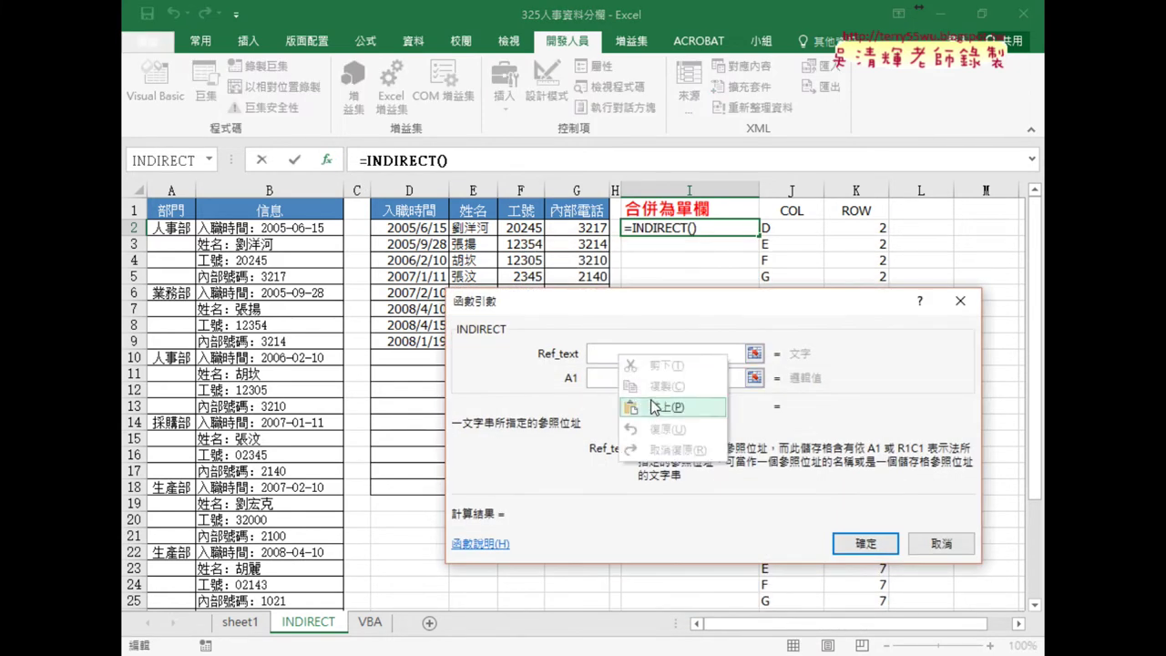
{"action": "left_click", "coordinate": [654, 406]}
{"action": "left_click", "coordinate": [874, 544]}
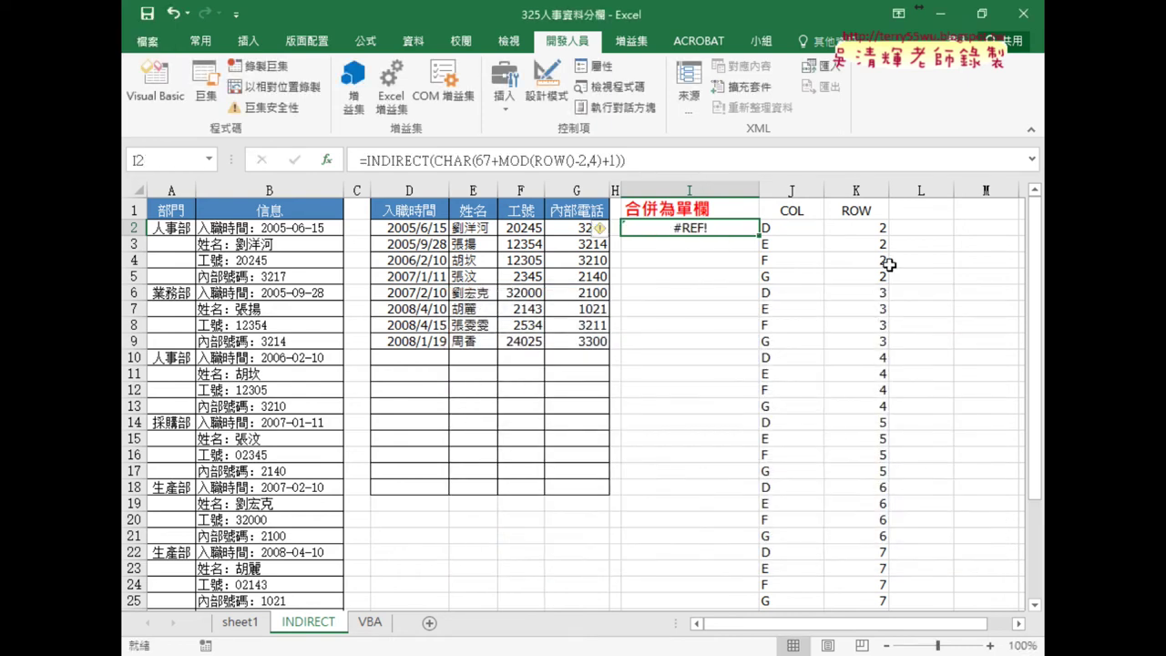
Copy K2's INT((ROW()-2)/4)+2 row-number formula
{"action": "left_click", "coordinate": [857, 228]}
{"action": "left_click_drag", "start_coordinate": [484, 160], "coordinate": [367, 164]}
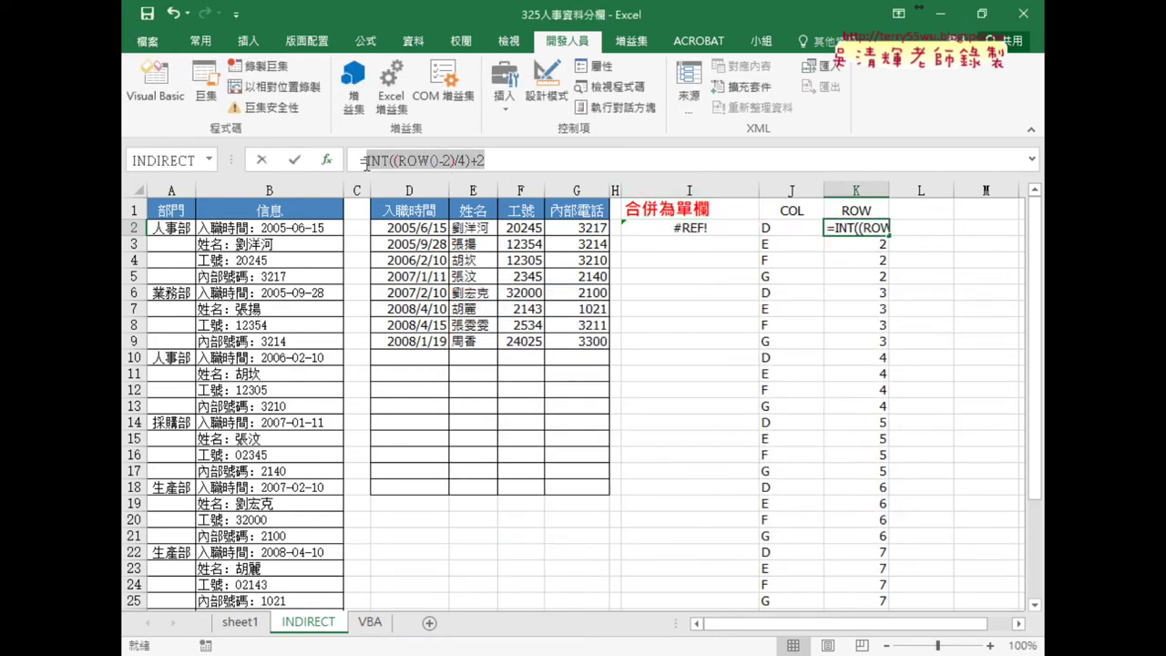
{"action": "right_click", "coordinate": [367, 164]}
{"action": "left_click", "coordinate": [440, 195]}
{"action": "left_click", "coordinate": [261, 161]}
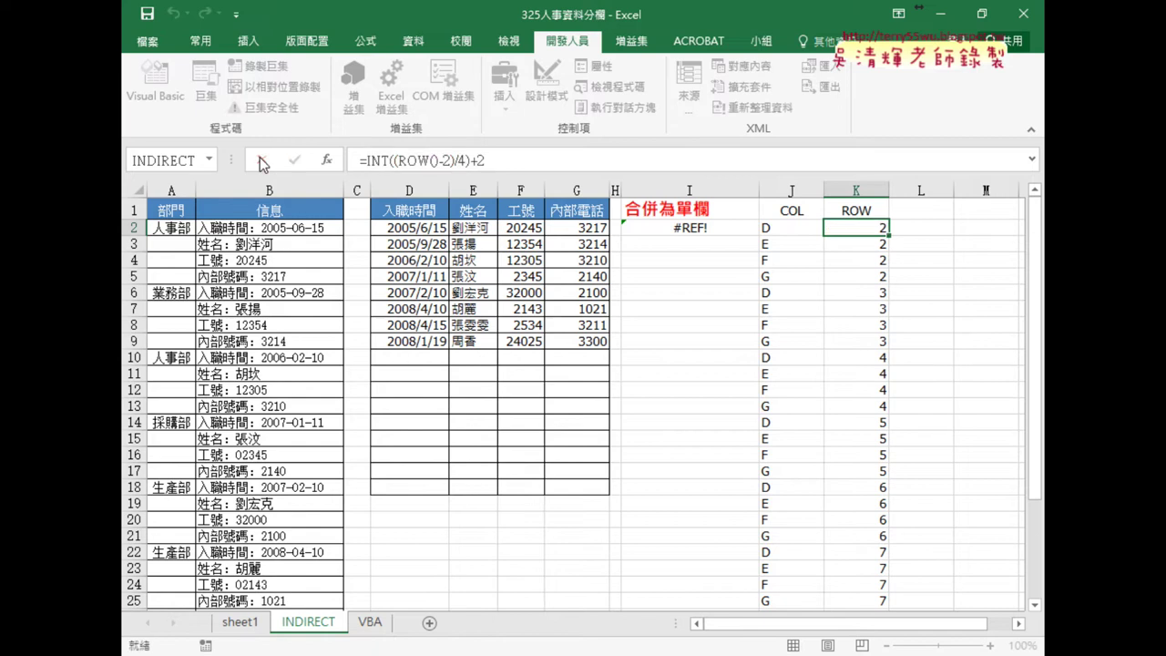
Append &INT((ROW()-2)/4)+2 inside I2's INDIRECT so it returns 38518
{"action": "left_click", "coordinate": [690, 230]}
{"action": "left_click", "coordinate": [624, 161]}
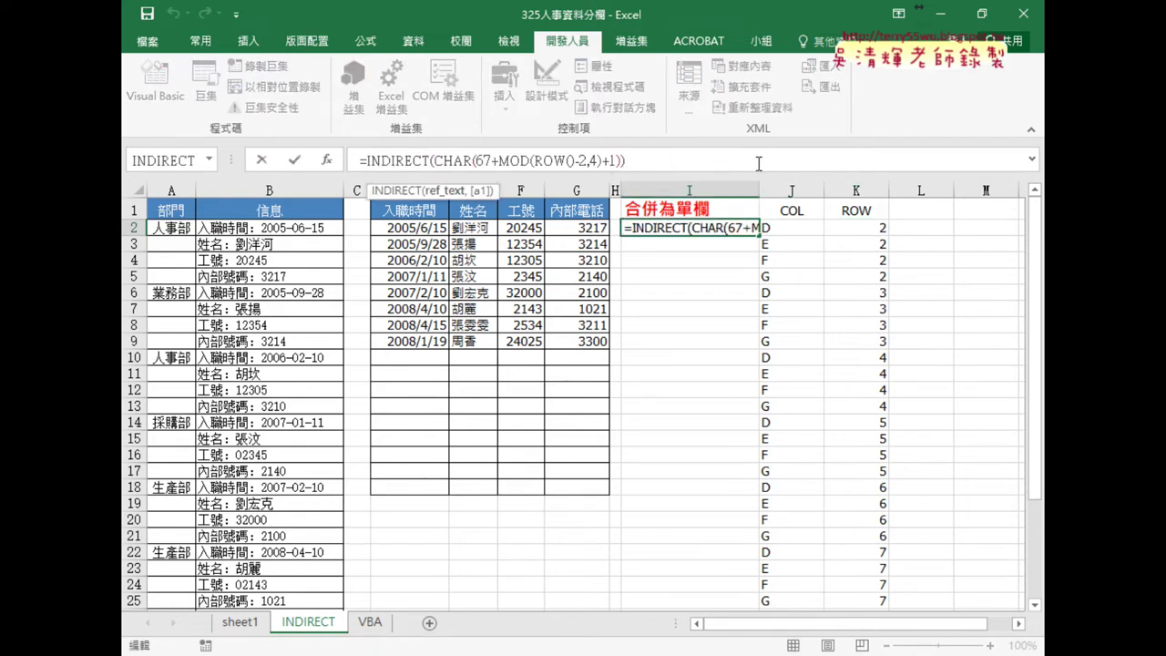
{"action": "key", "text": "Right"}
{"action": "type", "text": "&"}
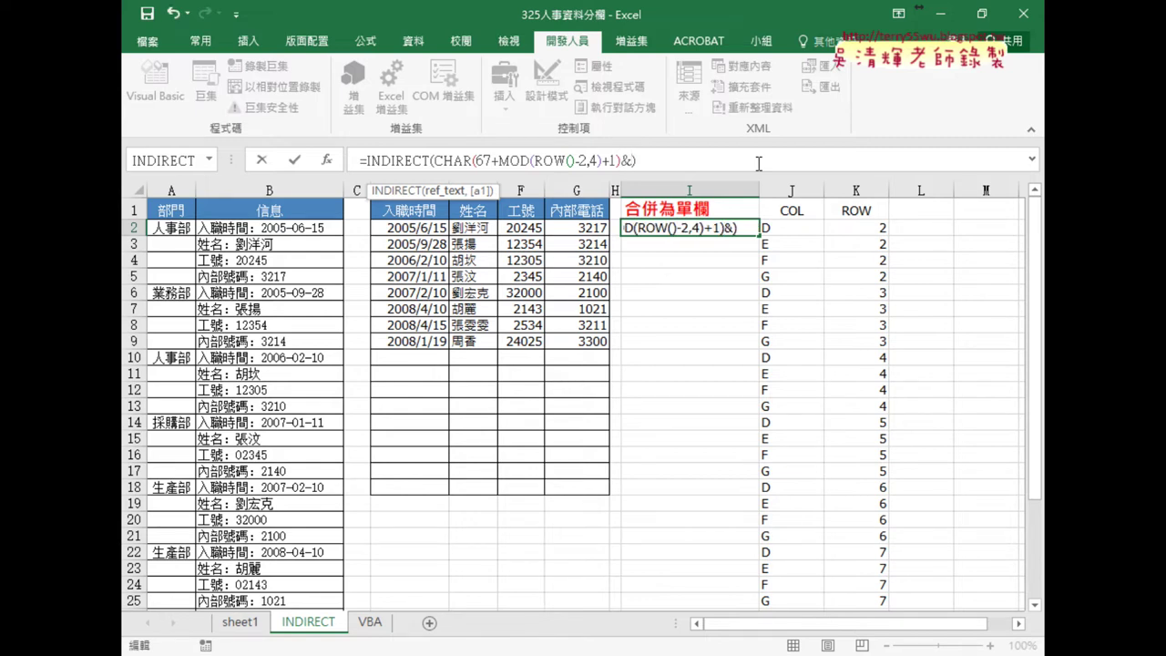
{"action": "type", "text": "INT((ROW()-2)/4)+2"}
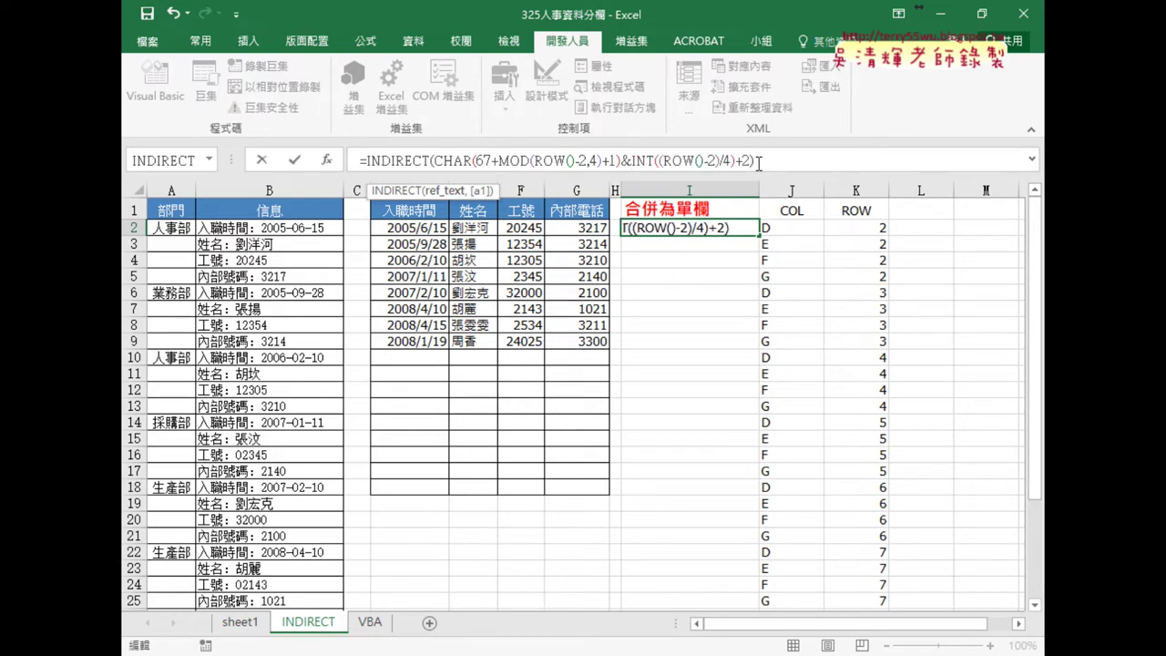
{"action": "left_click_drag", "start_coordinate": [630, 162], "coordinate": [746, 162]}
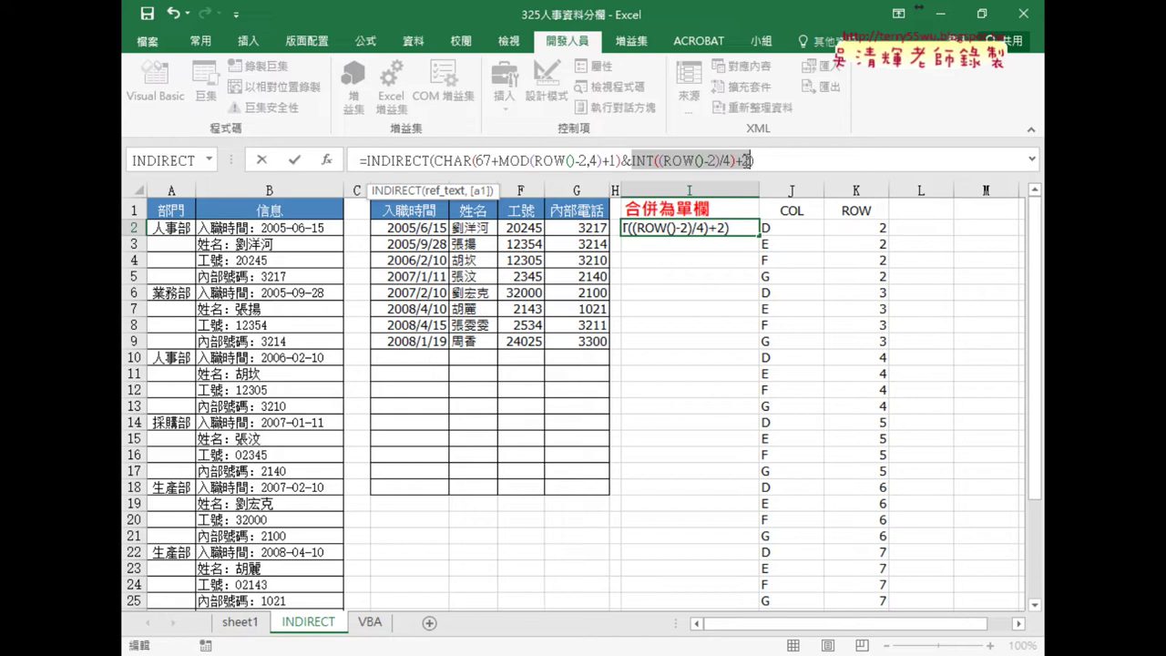
{"action": "mouse_move", "coordinate": [891, 219]}
{"action": "left_mouse_down"}
{"action": "mouse_move", "coordinate": [902, 232]}
{"action": "mouse_move", "coordinate": [742, 132]}
{"action": "left_mouse_up"}
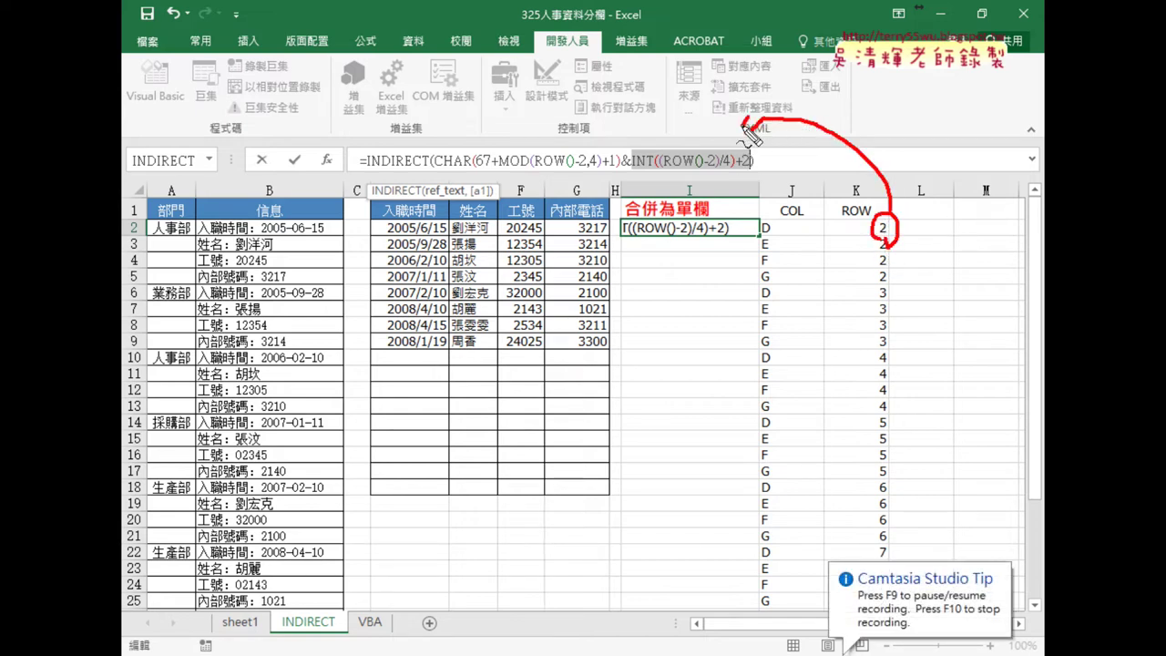
{"action": "left_click_drag", "start_coordinate": [623, 170], "coordinate": [636, 170]}
{"action": "mouse_move", "coordinate": [664, 106]}
{"action": "left_mouse_down"}
{"action": "mouse_move", "coordinate": [702, 137]}
{"action": "mouse_move", "coordinate": [705, 115]}
{"action": "left_mouse_up"}
{"action": "left_click_drag", "start_coordinate": [711, 105], "coordinate": [712, 115]}
{"action": "left_click_drag", "start_coordinate": [586, 106], "coordinate": [592, 119]}
{"action": "left_click_drag", "start_coordinate": [597, 106], "coordinate": [651, 141]}
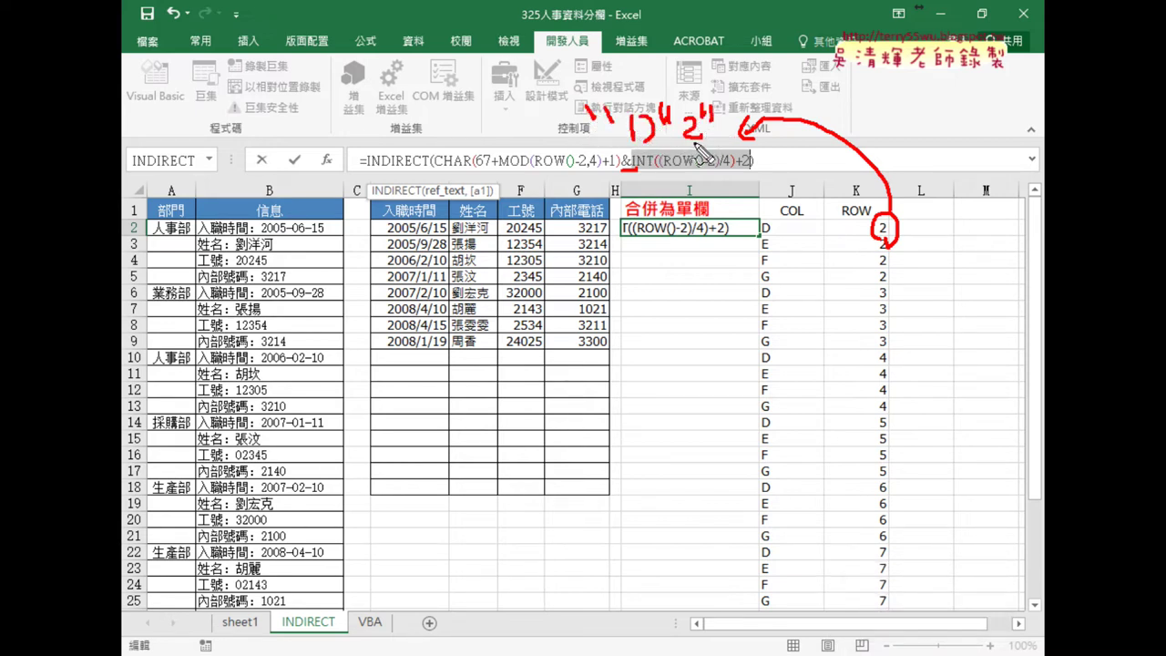
{"action": "left_click", "coordinate": [294, 160]}
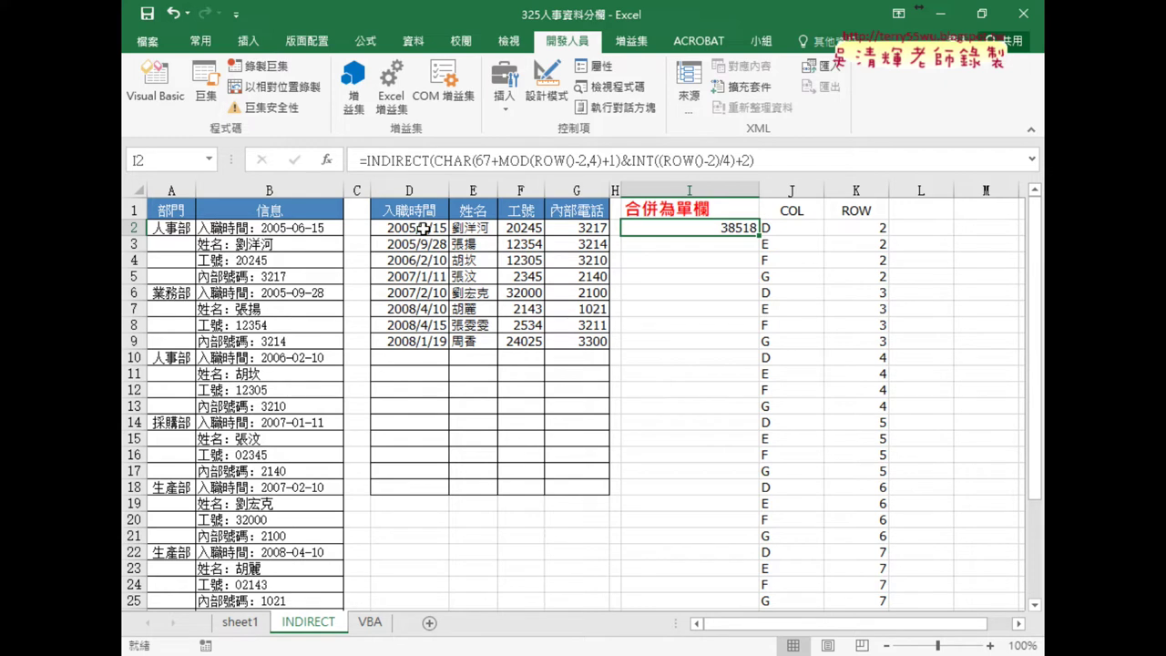
Fill I2's formula down to I33 to stack all values, then go to the VBA sheet
{"action": "left_click_drag", "start_coordinate": [758, 235], "coordinate": [766, 586]}
{"action": "scroll", "coordinate": [855, 584], "scroll_direction": "up", "scroll_amount": 3}
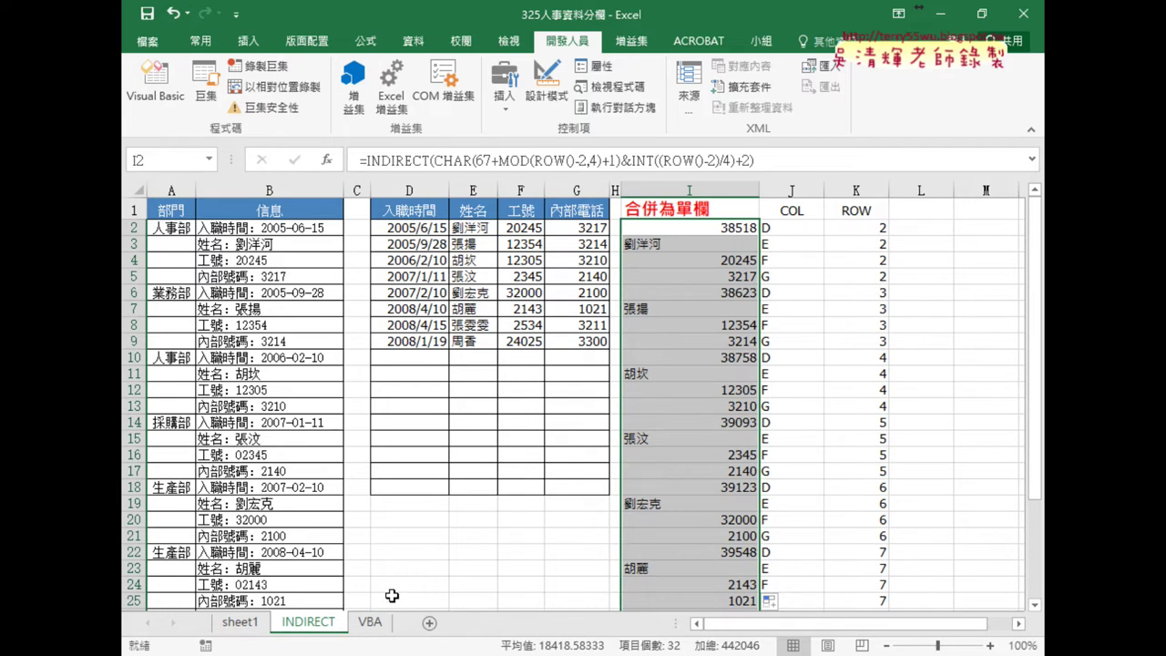
{"action": "left_click", "coordinate": [370, 623]}
{"action": "left_click", "coordinate": [734, 552]}
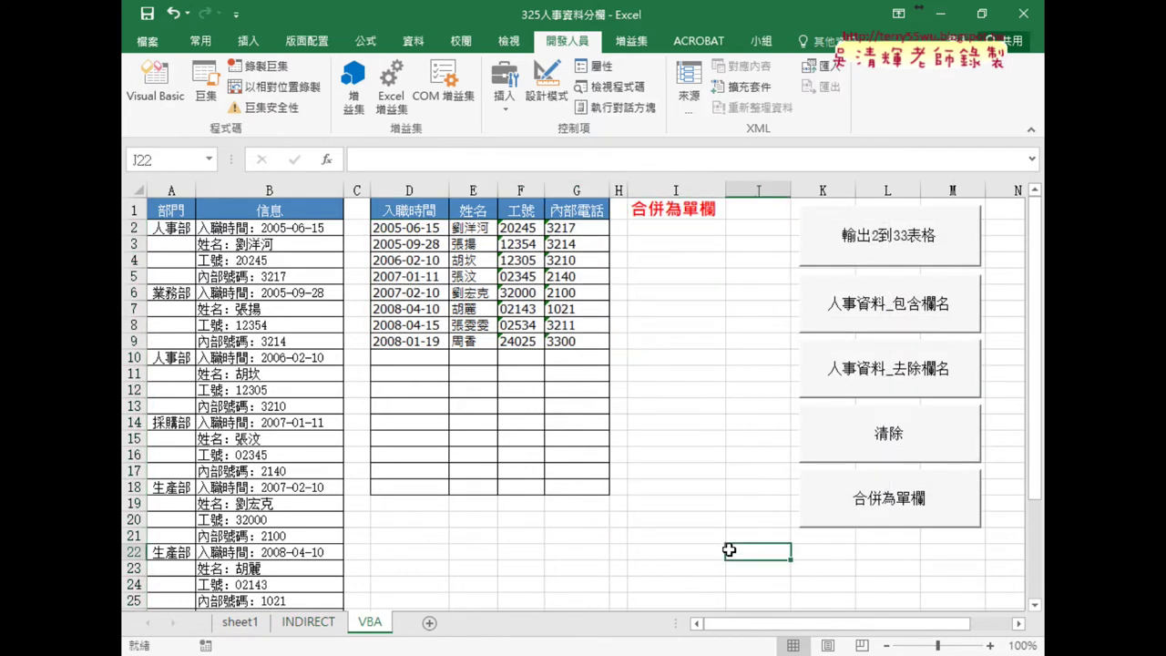
{"action": "left_click", "coordinate": [861, 509]}
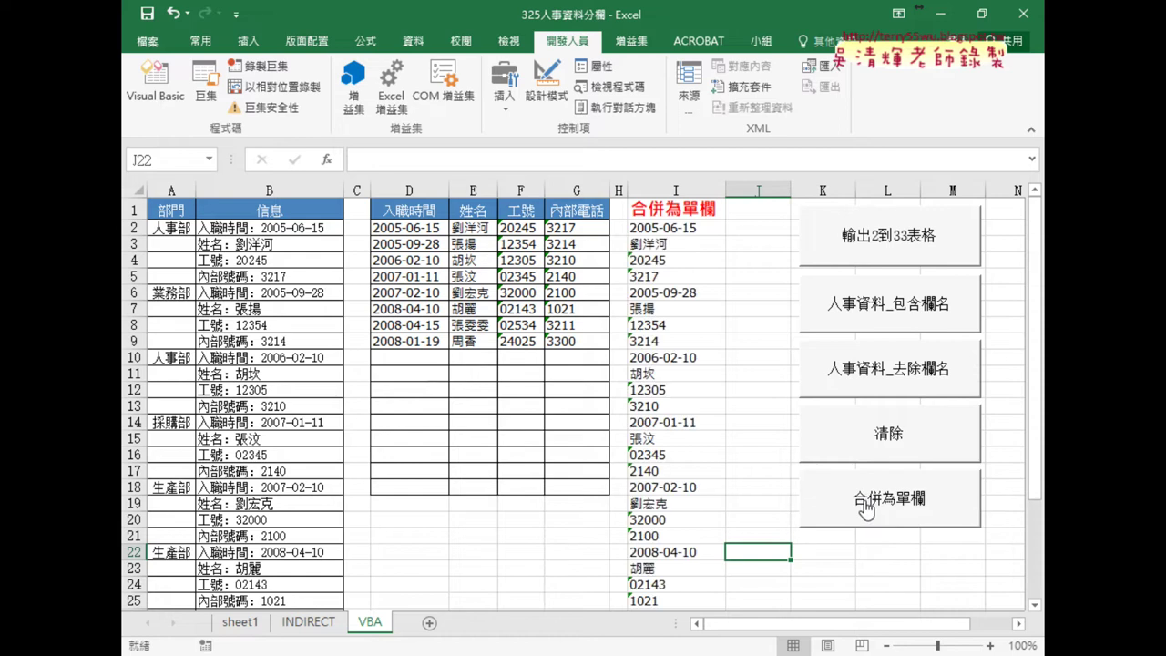
{"action": "right_click", "coordinate": [866, 510]}
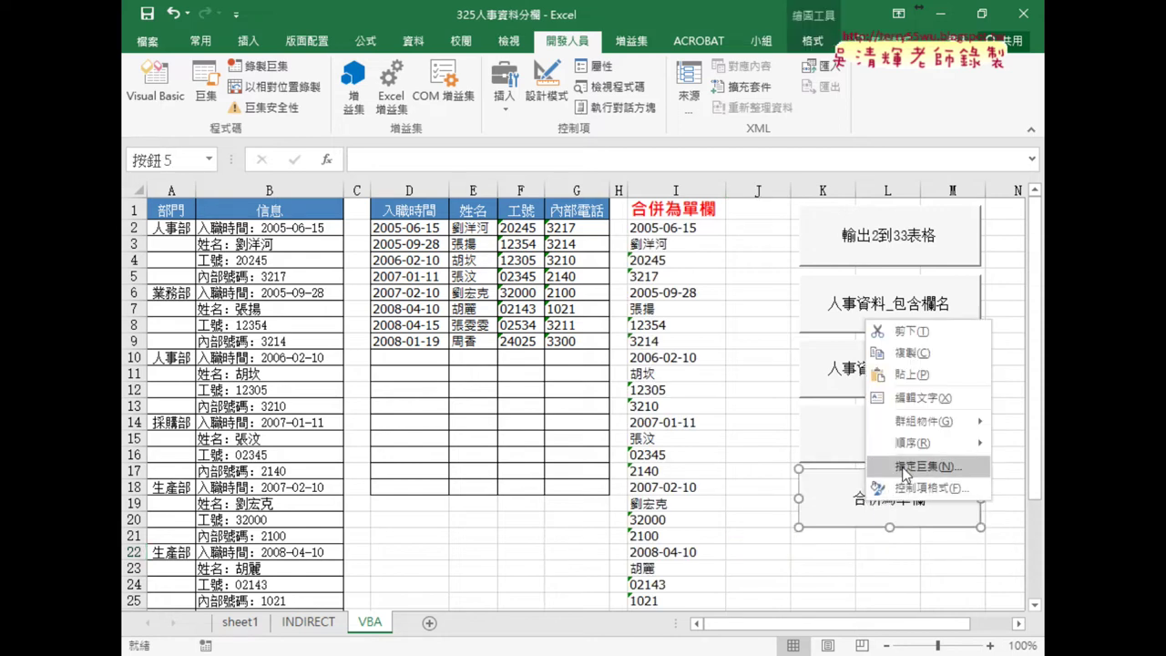
{"action": "left_click", "coordinate": [906, 537]}
{"action": "left_click", "coordinate": [996, 330]}
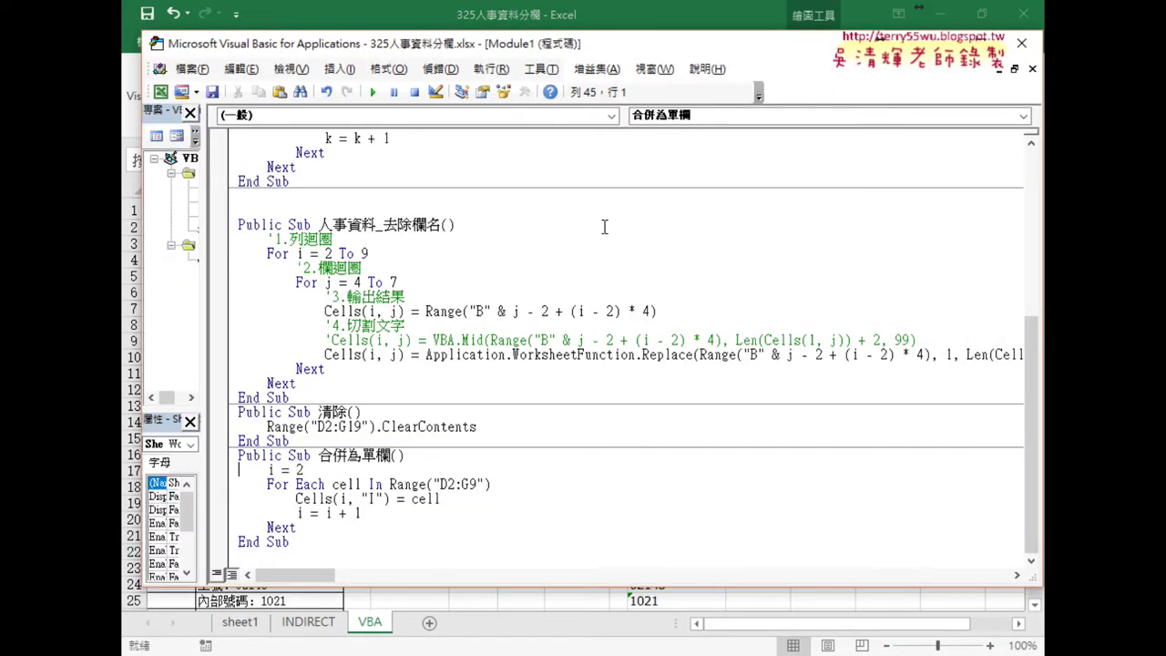
{"action": "left_click_drag", "start_coordinate": [453, 43], "coordinate": [712, 51]}
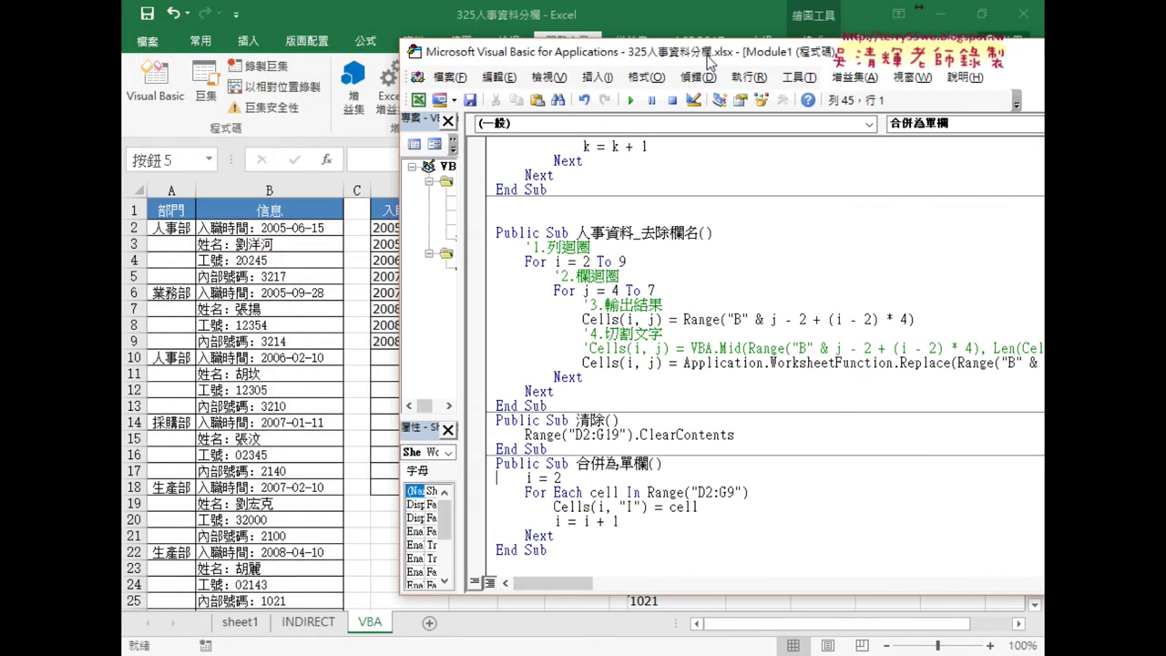
{"action": "left_click_drag", "start_coordinate": [579, 464], "coordinate": [648, 464]}
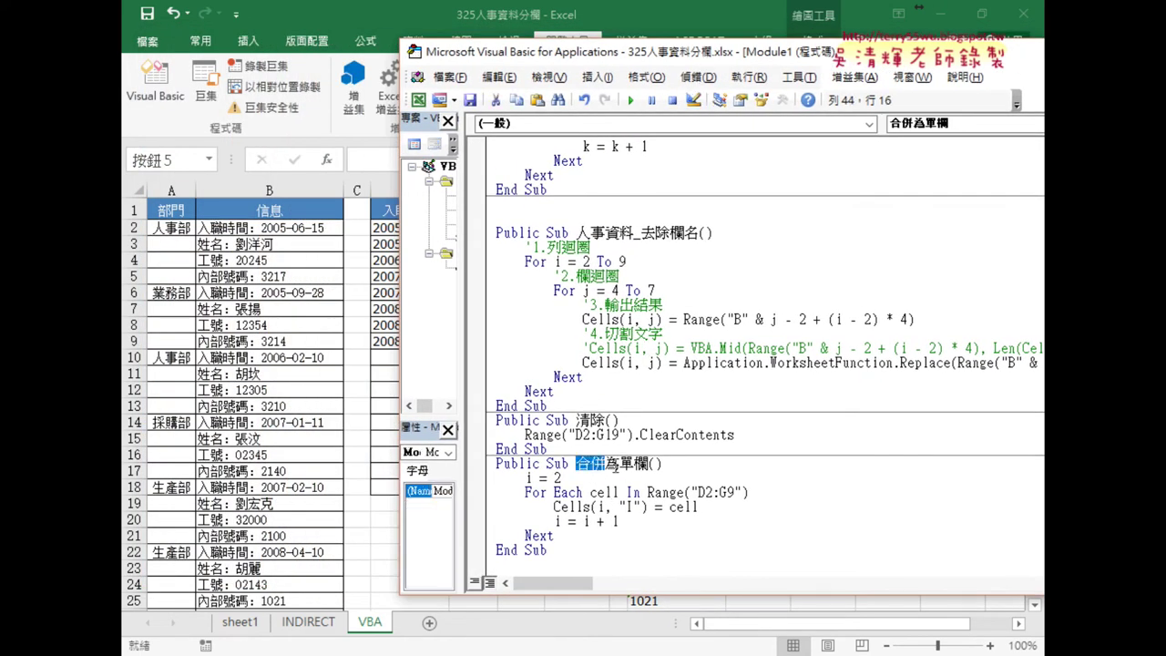
{"action": "left_click_drag", "start_coordinate": [613, 56], "coordinate": [923, 70]}
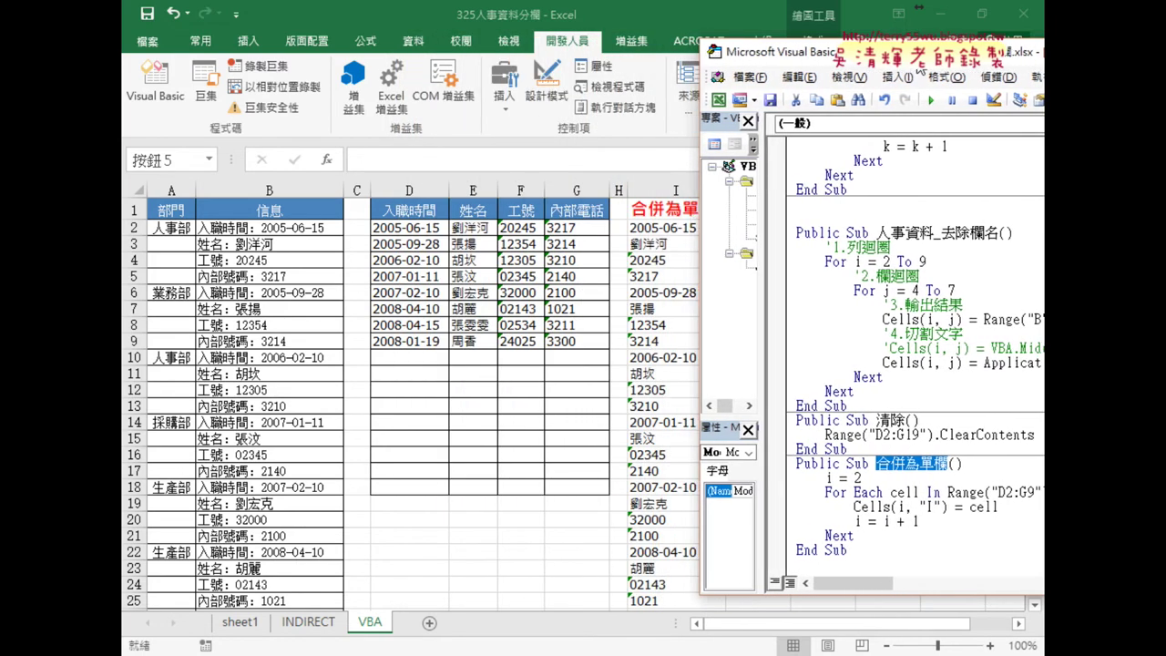
{"action": "left_click_drag", "start_coordinate": [873, 479], "coordinate": [835, 483]}
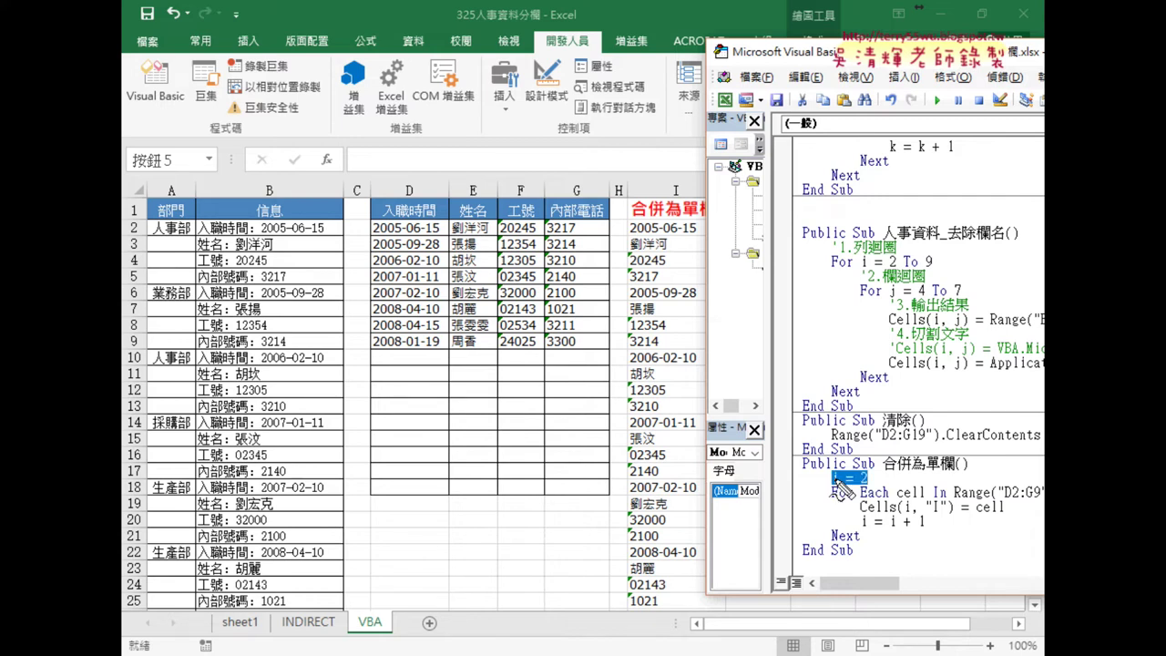
{"action": "left_click_drag", "start_coordinate": [831, 488], "coordinate": [889, 487]}
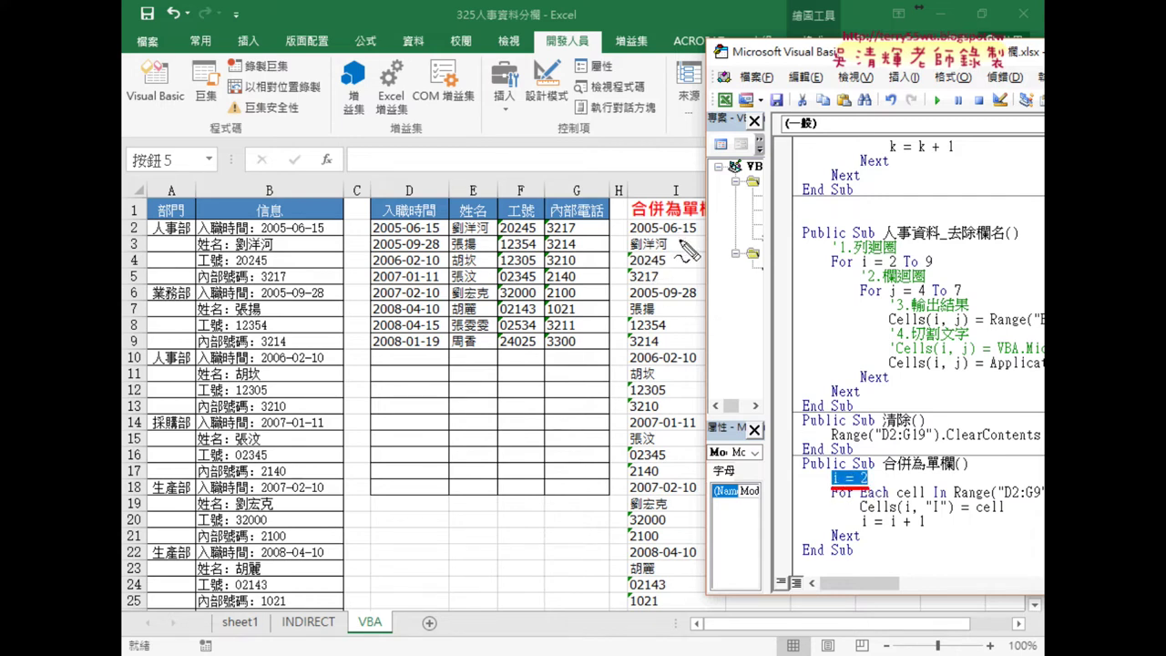
{"action": "left_click_drag", "start_coordinate": [682, 248], "coordinate": [685, 226]}
{"action": "left_click_drag", "start_coordinate": [137, 239], "coordinate": [138, 241]}
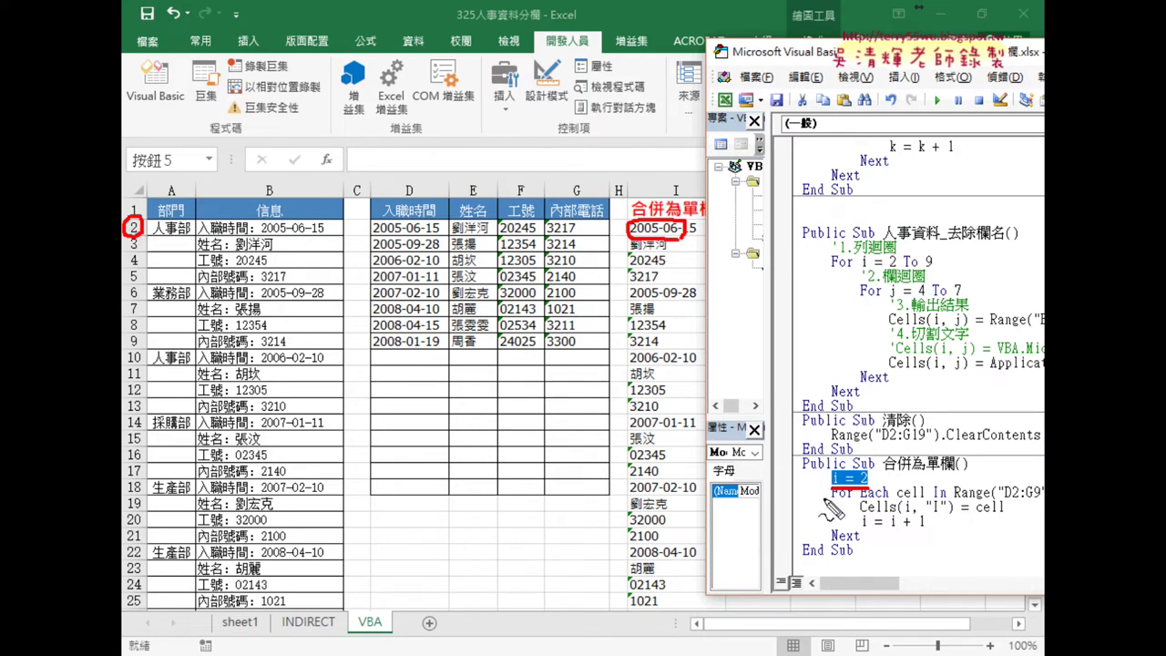
{"action": "key", "text": "Escape"}
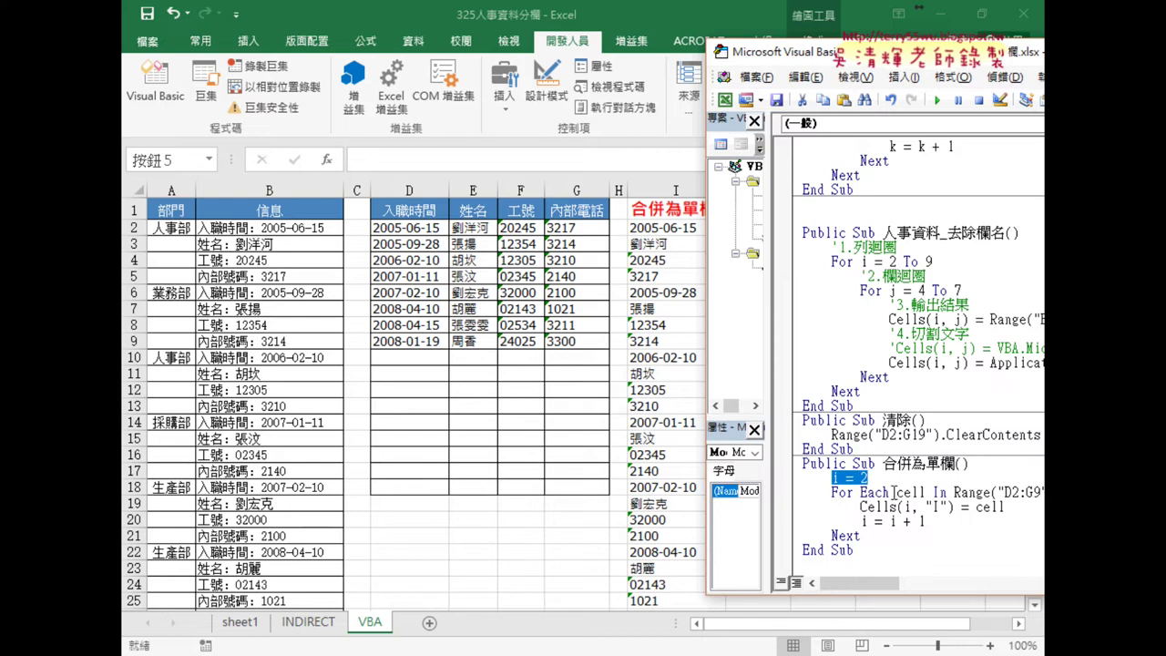
{"action": "left_click_drag", "start_coordinate": [890, 493], "coordinate": [832, 493]}
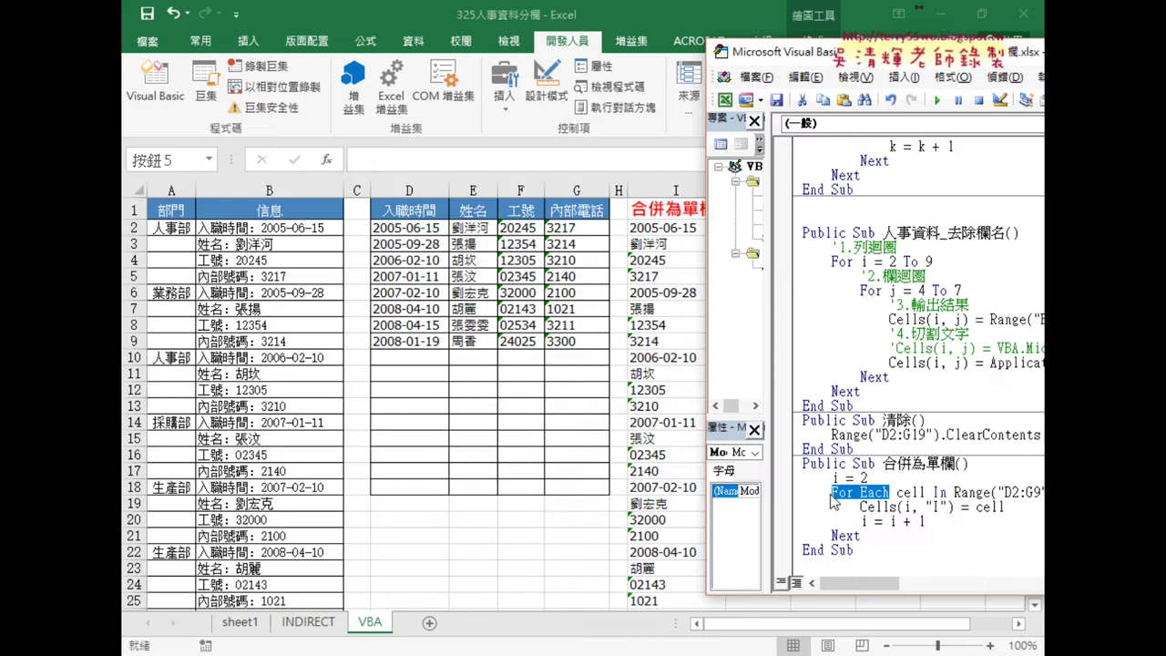
{"action": "left_click_drag", "start_coordinate": [898, 493], "coordinate": [923, 493]}
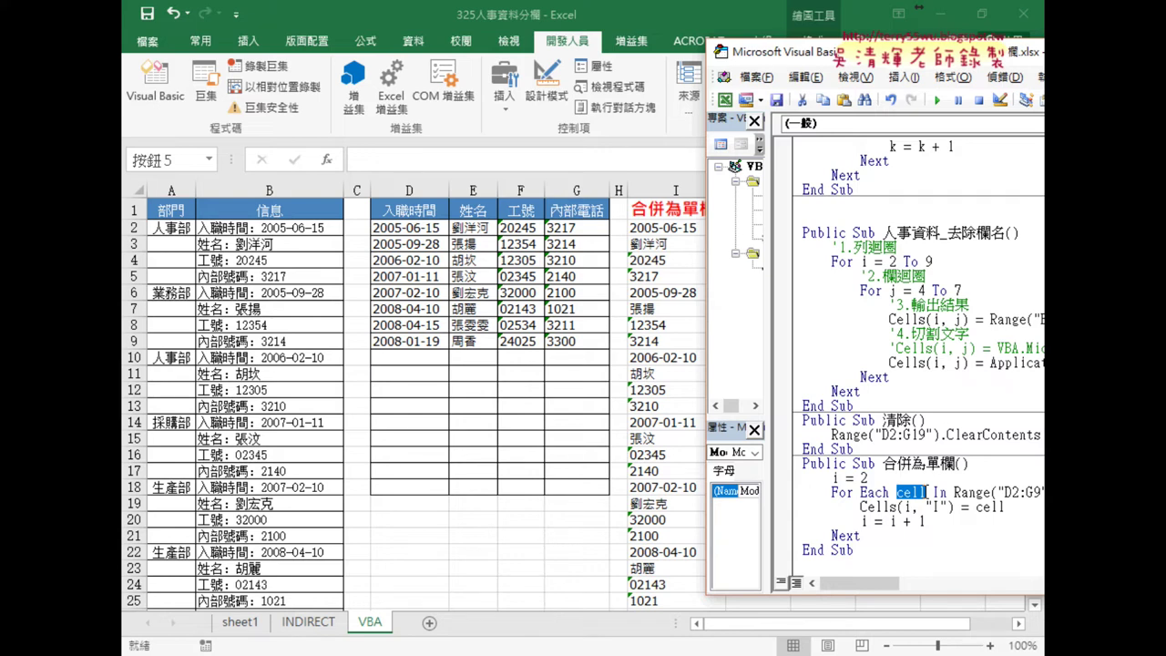
{"action": "left_click_drag", "start_coordinate": [880, 52], "coordinate": [783, 53]}
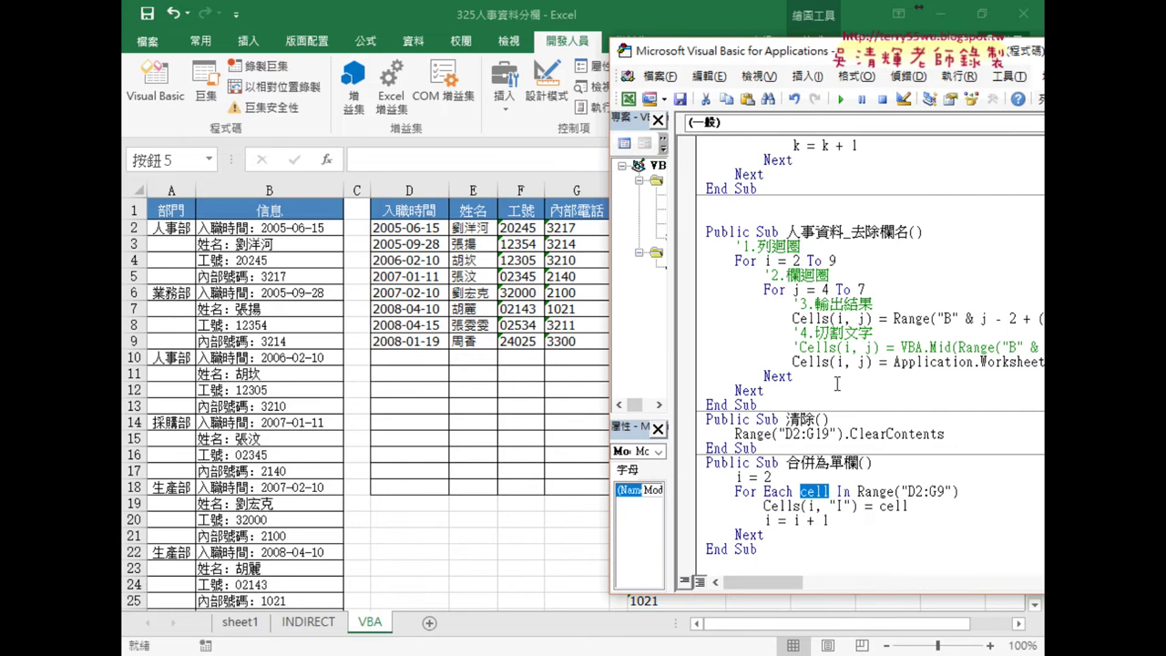
Highlight Range("D2:G9") in the loop and circle D2 as its first cell
{"action": "left_click_drag", "start_coordinate": [856, 492], "coordinate": [895, 492]}
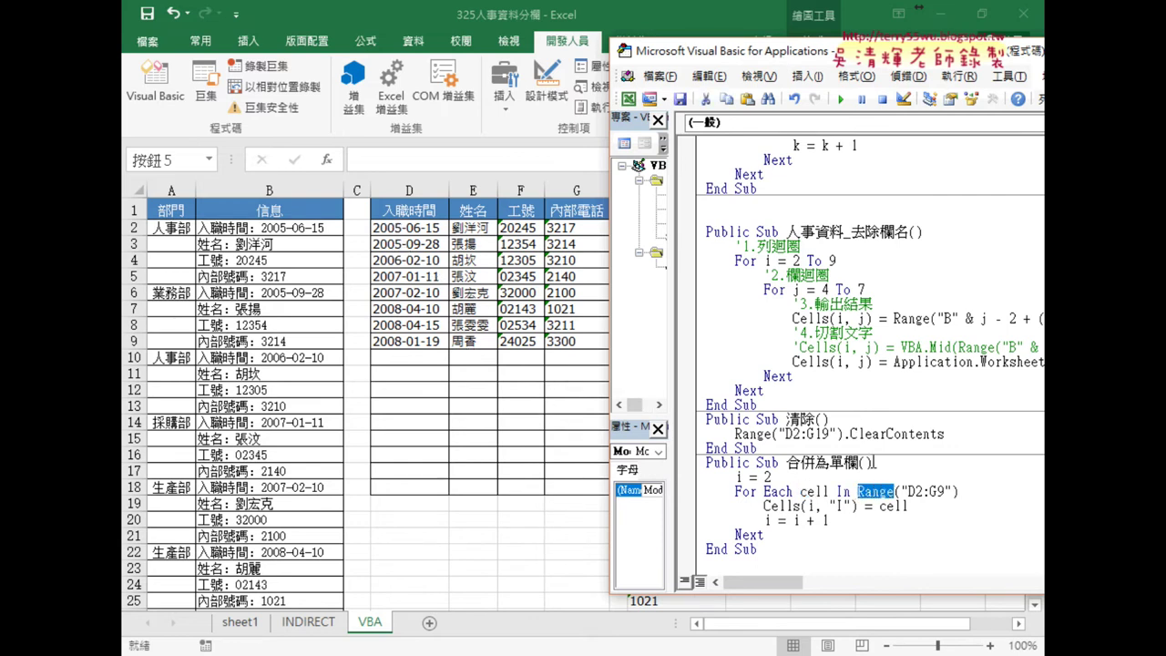
{"action": "left_click_drag", "start_coordinate": [959, 492], "coordinate": [857, 492]}
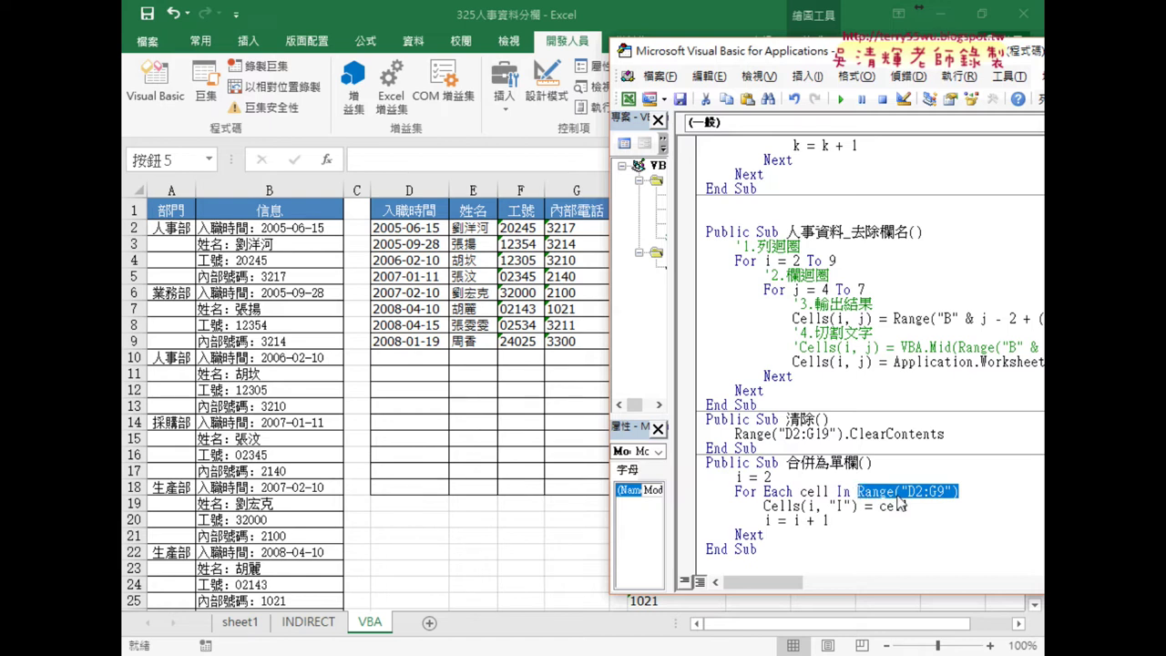
{"action": "left_click_drag", "start_coordinate": [430, 224], "coordinate": [421, 238]}
{"action": "mouse_move", "coordinate": [859, 457]}
{"action": "left_mouse_down"}
{"action": "mouse_move", "coordinate": [873, 476]}
{"action": "mouse_move", "coordinate": [814, 502]}
{"action": "left_mouse_up"}
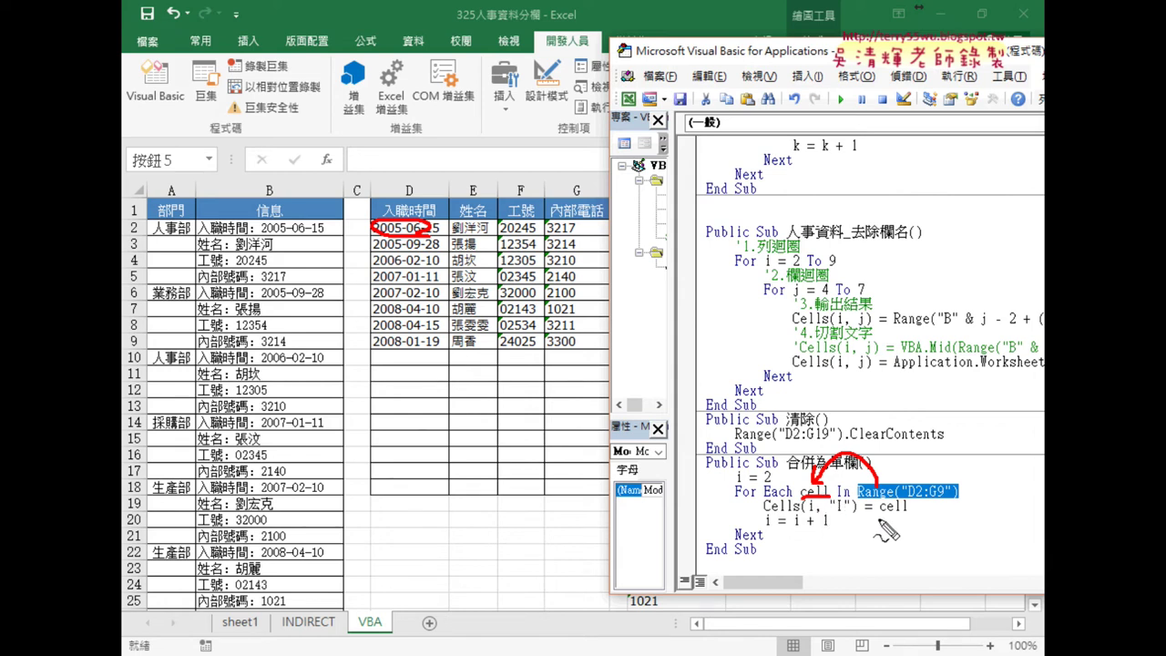
Annotate the Cells(i, "I") = cell line and i = 2, clear marks, and move the editor aside
{"action": "left_click_drag", "start_coordinate": [880, 513], "coordinate": [907, 513]}
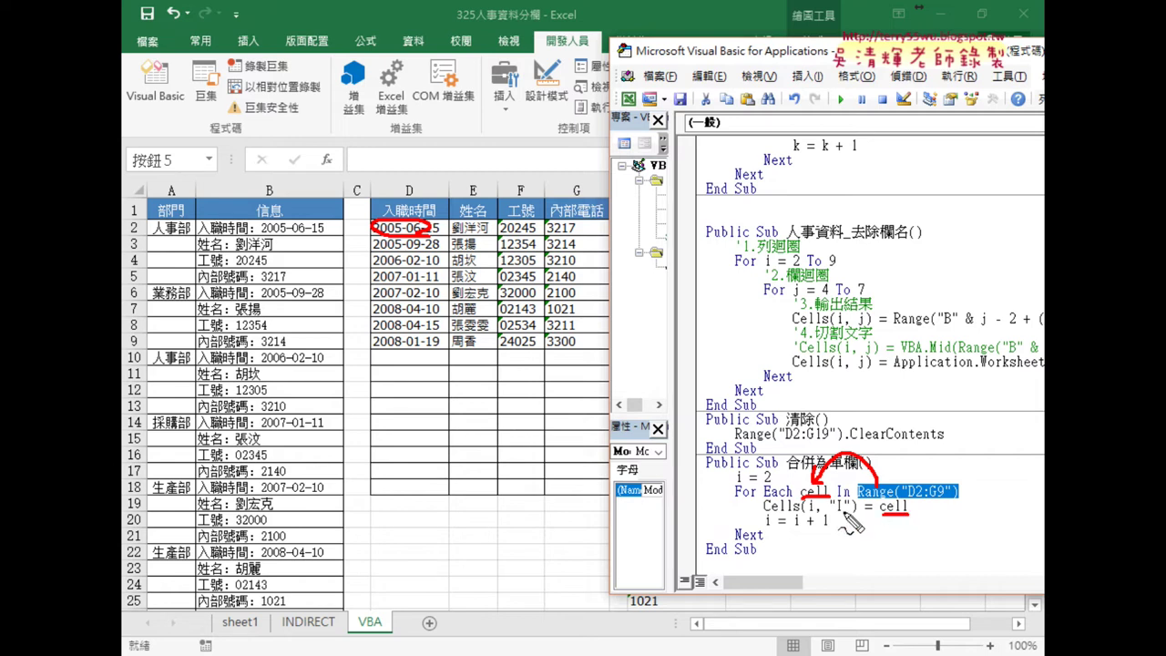
{"action": "left_click_drag", "start_coordinate": [764, 514], "coordinate": [817, 514]}
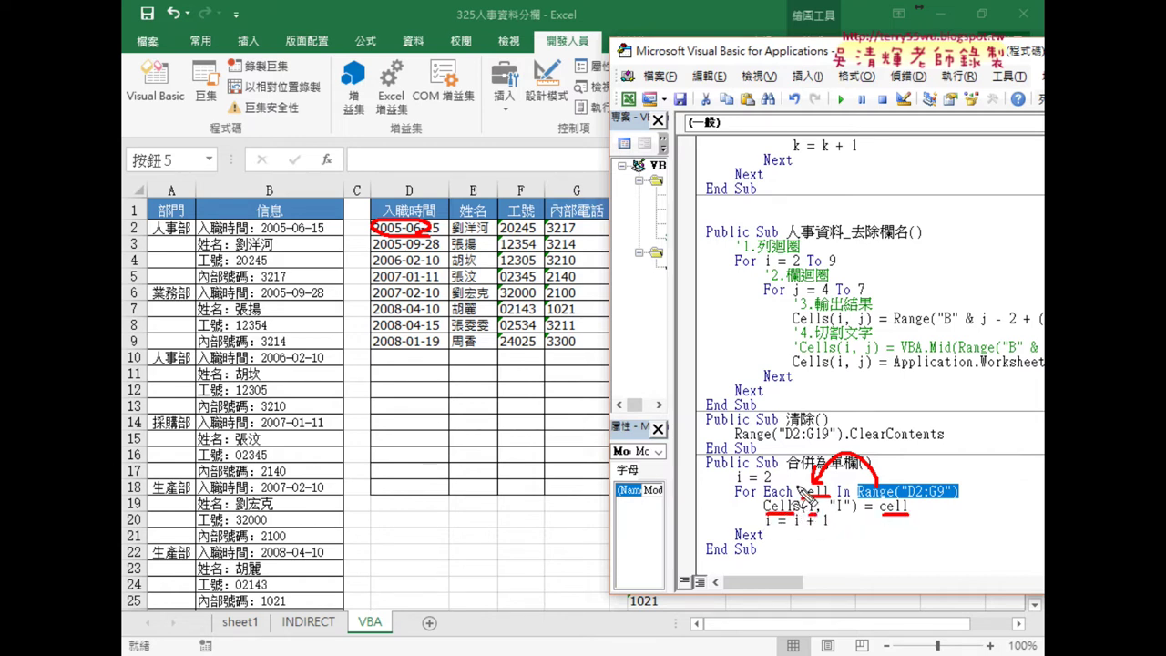
{"action": "left_click_drag", "start_coordinate": [738, 484], "coordinate": [763, 484]}
{"action": "left_click_drag", "start_coordinate": [833, 514], "coordinate": [844, 514]}
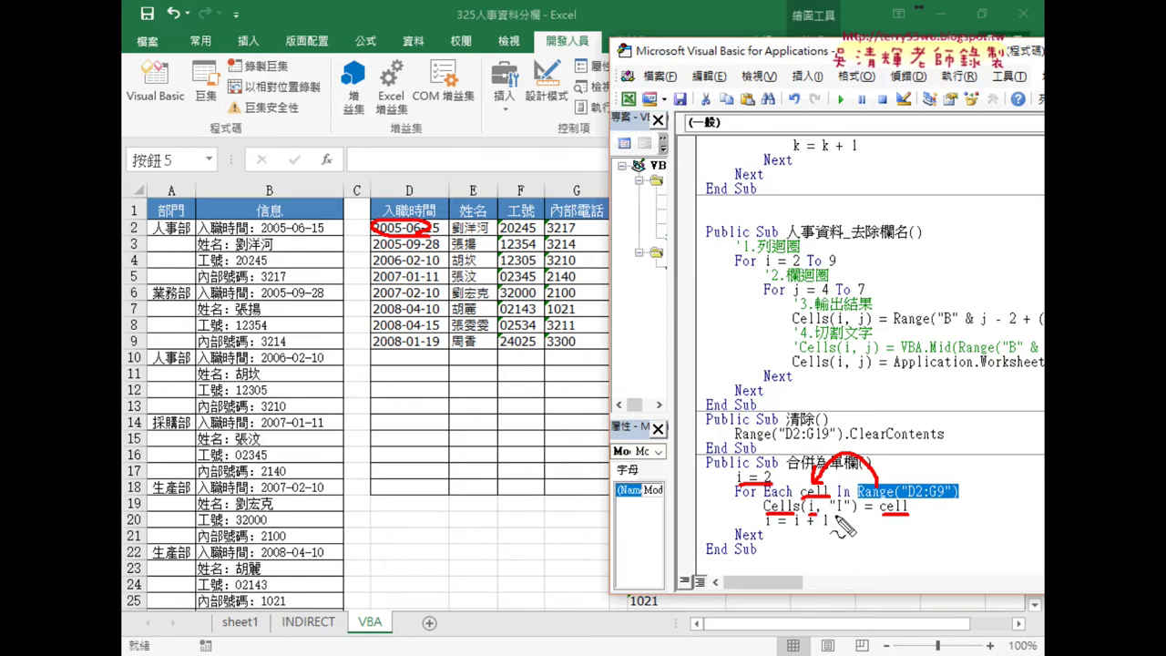
{"action": "key", "text": "Escape"}
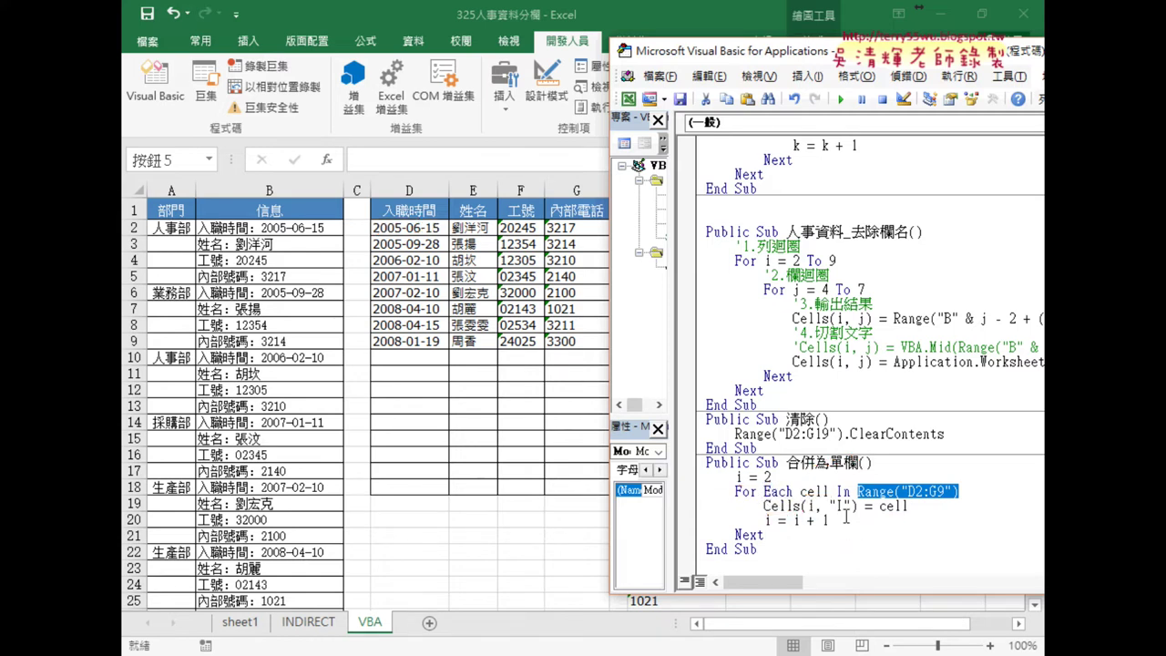
{"action": "left_click_drag", "start_coordinate": [807, 55], "coordinate": [922, 59]}
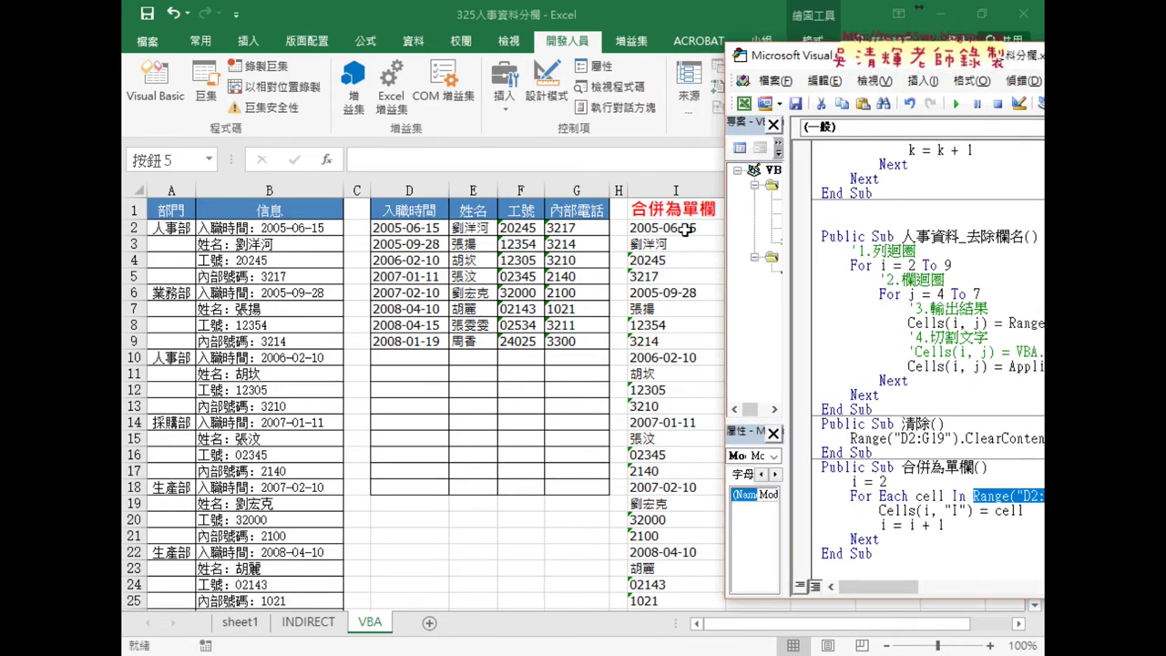
Highlight cell and the Cells(i, "I") output target in the code
{"action": "double_click", "coordinate": [1010, 511]}
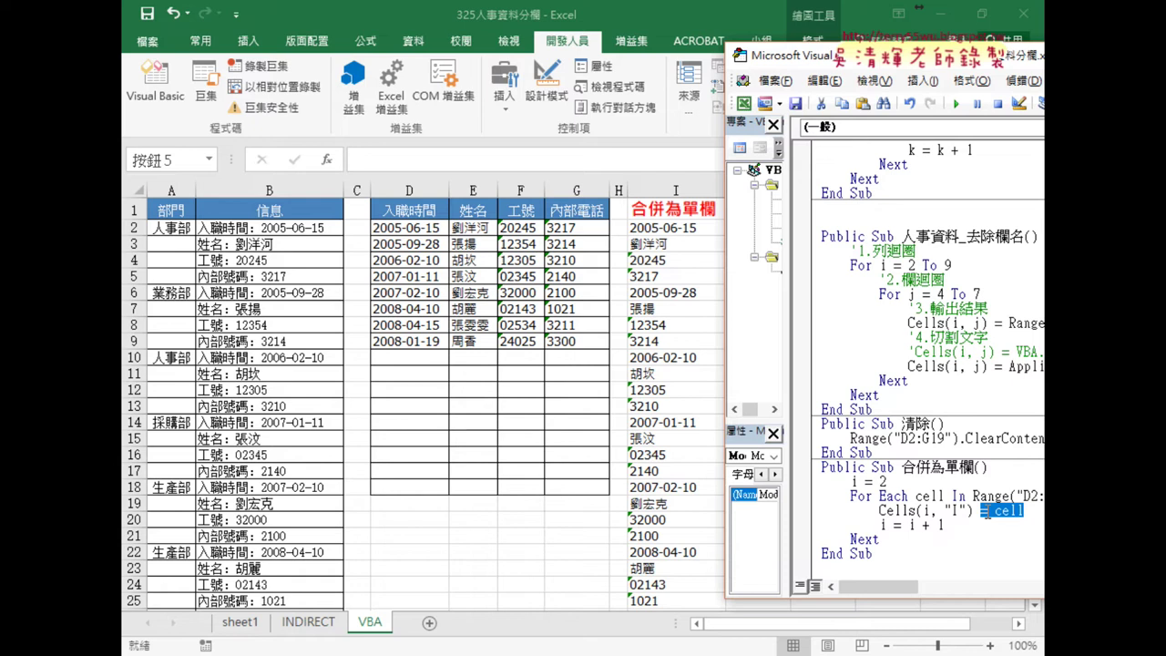
{"action": "left_click_drag", "start_coordinate": [973, 511], "coordinate": [880, 512]}
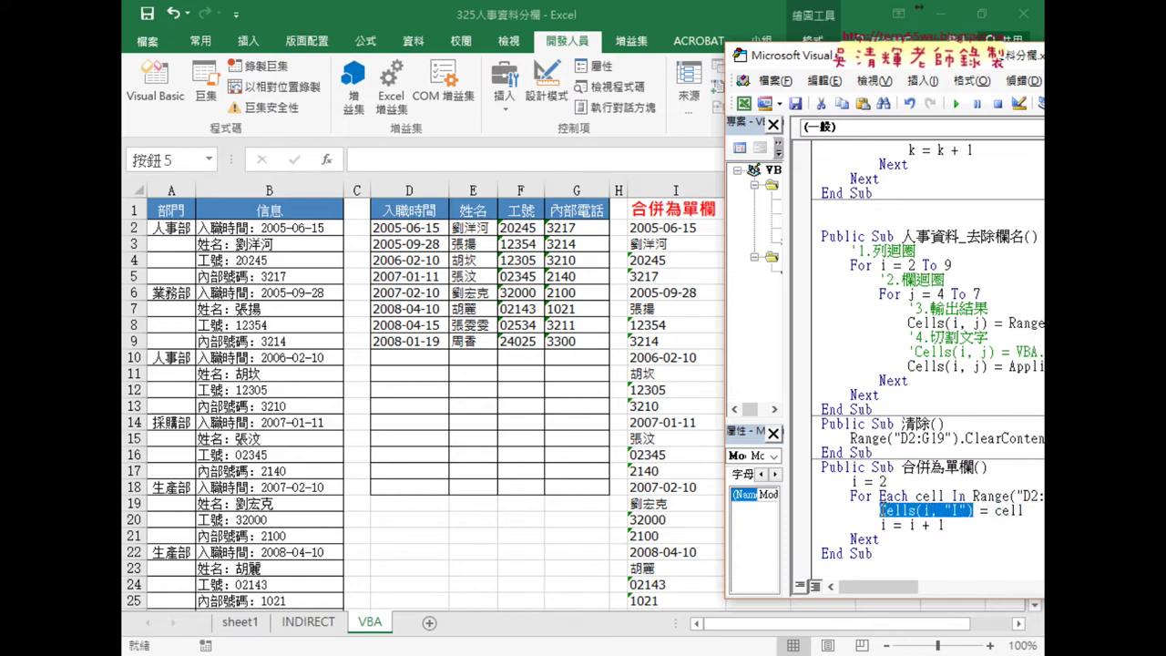
{"action": "mouse_move", "coordinate": [901, 514]}
{"action": "left_mouse_down"}
{"action": "mouse_move", "coordinate": [887, 545]}
{"action": "mouse_move", "coordinate": [888, 535]}
{"action": "mouse_move", "coordinate": [946, 538]}
{"action": "left_mouse_up"}
Show i starting at 2 and growing each pass, clear marks, and bring the worksheet forward
{"action": "left_click_drag", "start_coordinate": [878, 486], "coordinate": [887, 485]}
{"action": "mouse_move", "coordinate": [138, 221]}
{"action": "left_mouse_down"}
{"action": "mouse_move", "coordinate": [128, 234]}
{"action": "mouse_move", "coordinate": [133, 277]}
{"action": "left_mouse_up"}
{"action": "left_click_drag", "start_coordinate": [926, 533], "coordinate": [947, 534]}
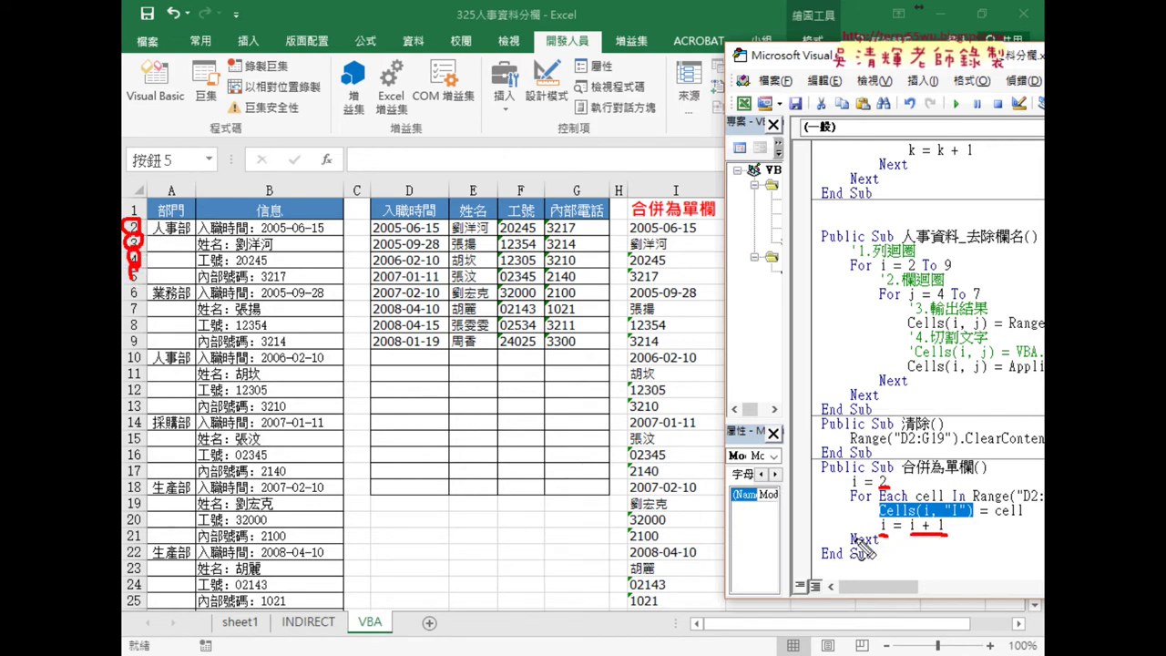
{"action": "mouse_move", "coordinate": [860, 552]}
{"action": "left_mouse_down"}
{"action": "mouse_move", "coordinate": [809, 507]}
{"action": "mouse_move", "coordinate": [832, 497]}
{"action": "left_mouse_up"}
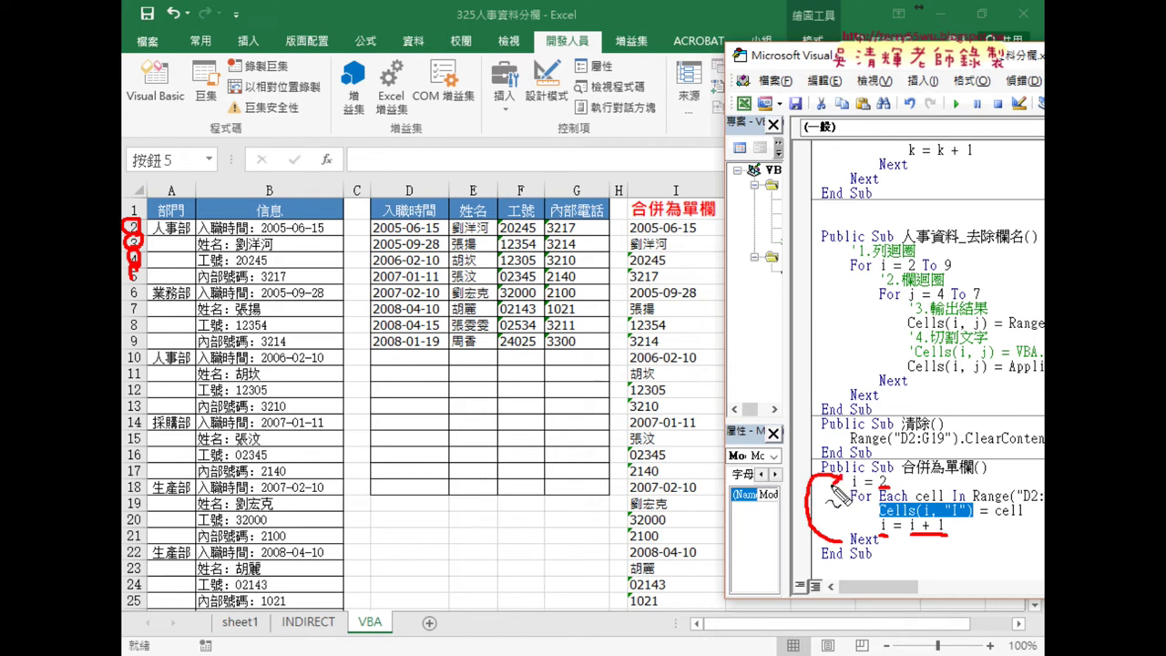
{"action": "key", "text": "Escape"}
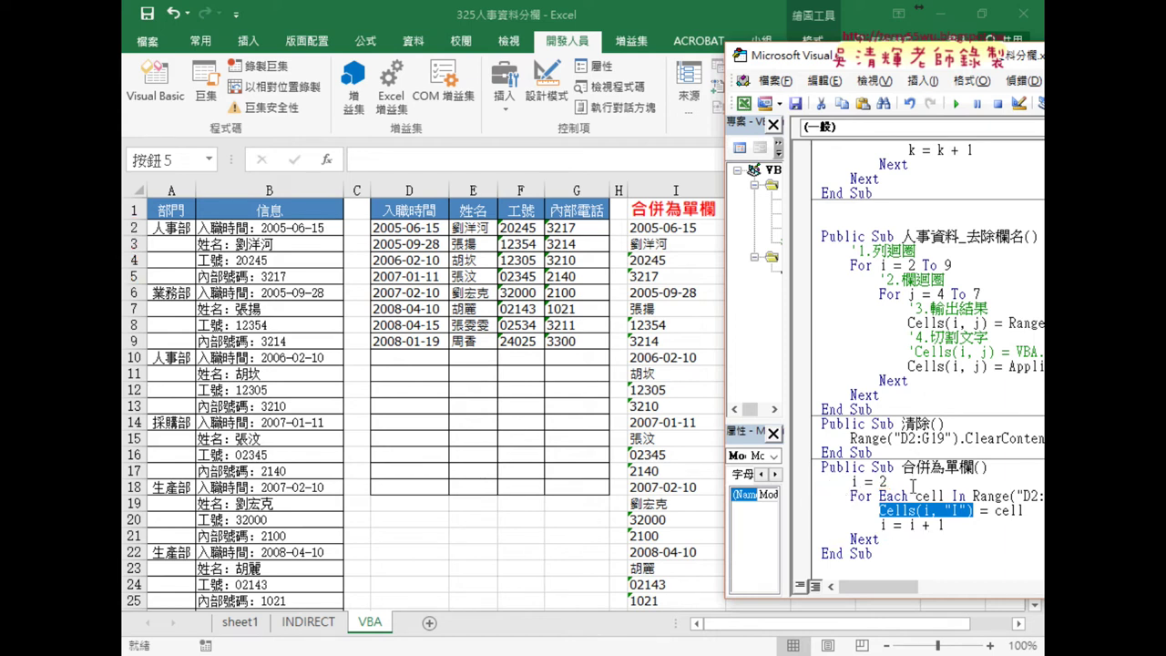
{"action": "left_click", "coordinate": [694, 227]}
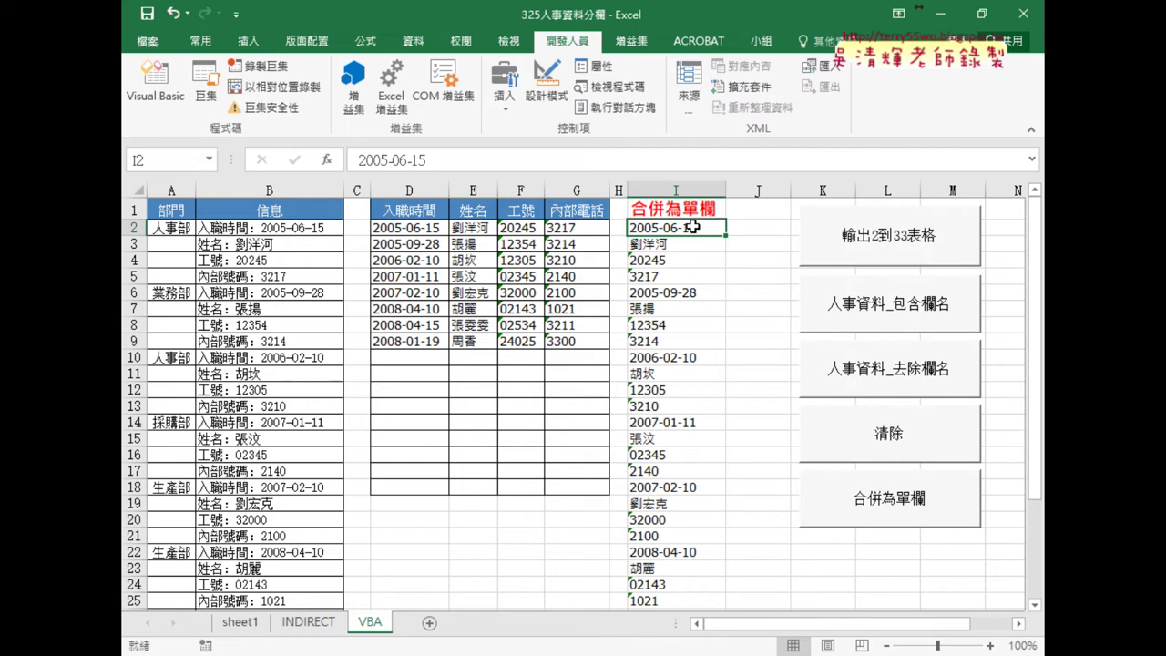
Clear the previous results from column I and switch to the macro editor
{"action": "key", "text": "ctrl+shift+Down"}
{"action": "key", "text": "Delete"}
{"action": "scroll", "coordinate": [693, 227], "scroll_direction": "up", "scroll_amount": 3}
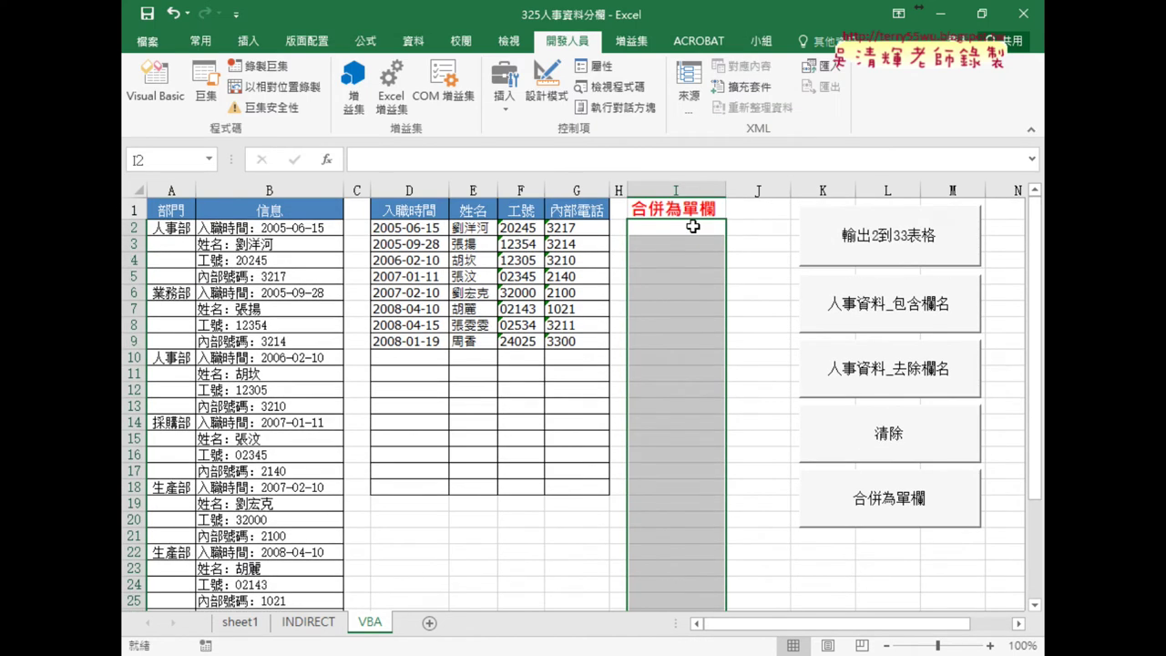
{"action": "left_click", "coordinate": [701, 649]}
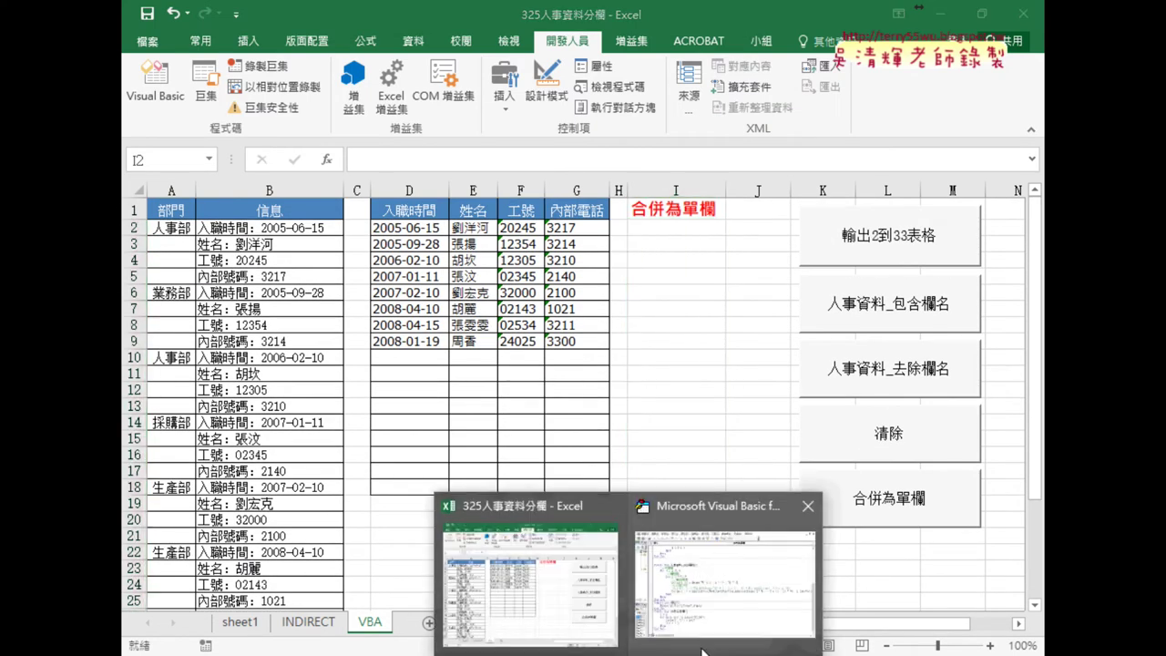
{"action": "left_click", "coordinate": [738, 611]}
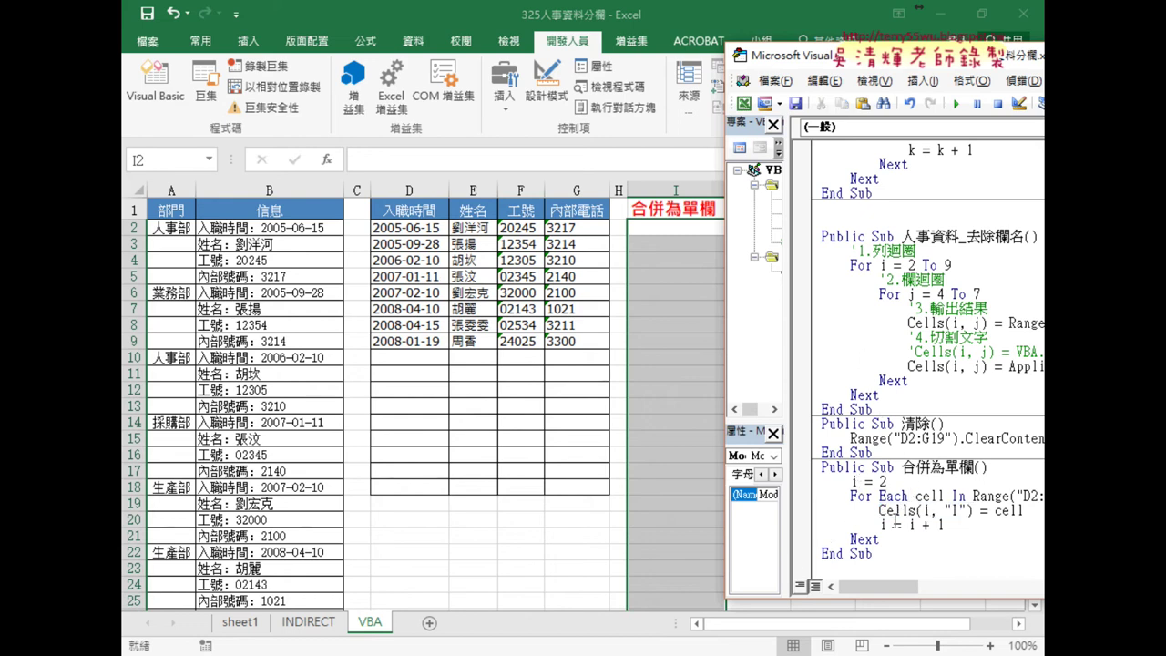
Step through 合併為單欄 with F8, writing 2005-06-15 into I2 and the next value into I3
{"action": "key", "text": "F8"}
{"action": "key", "text": "F8"}
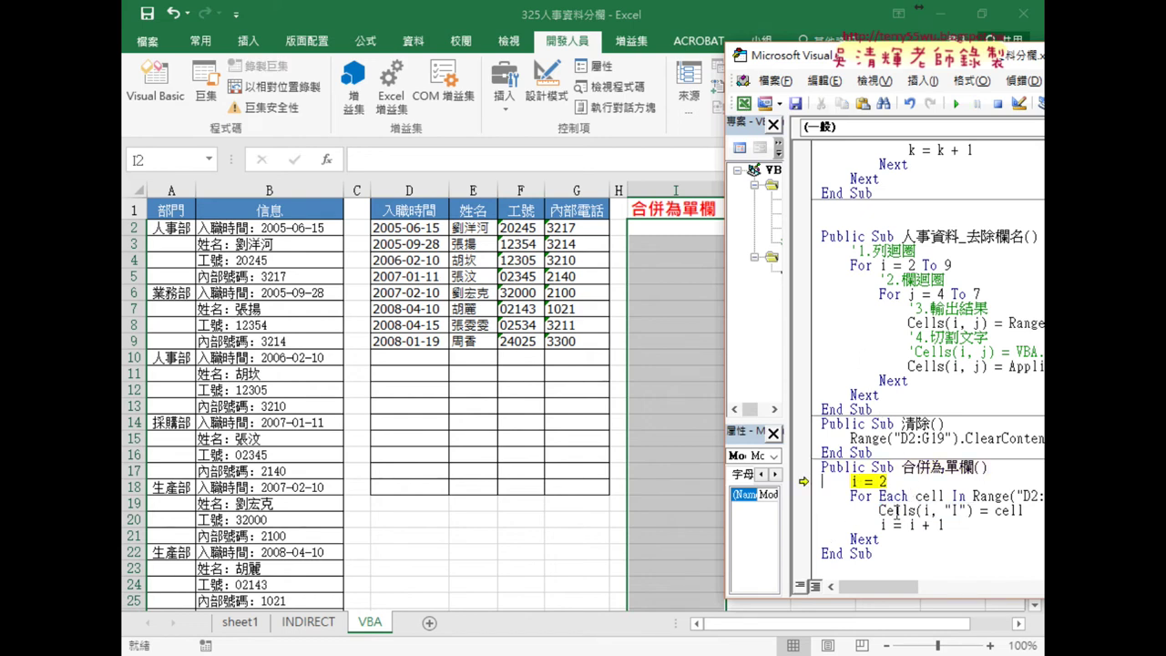
{"action": "key", "text": "F8"}
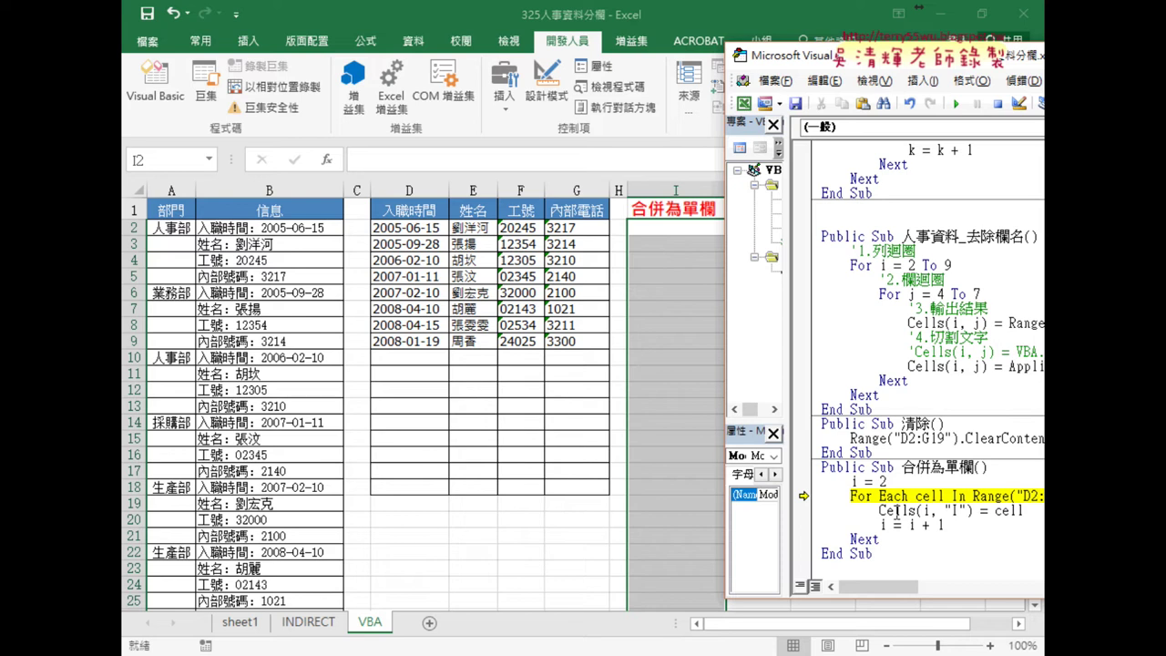
{"action": "key", "text": "F8"}
{"action": "mouse_move", "coordinate": [928, 496]}
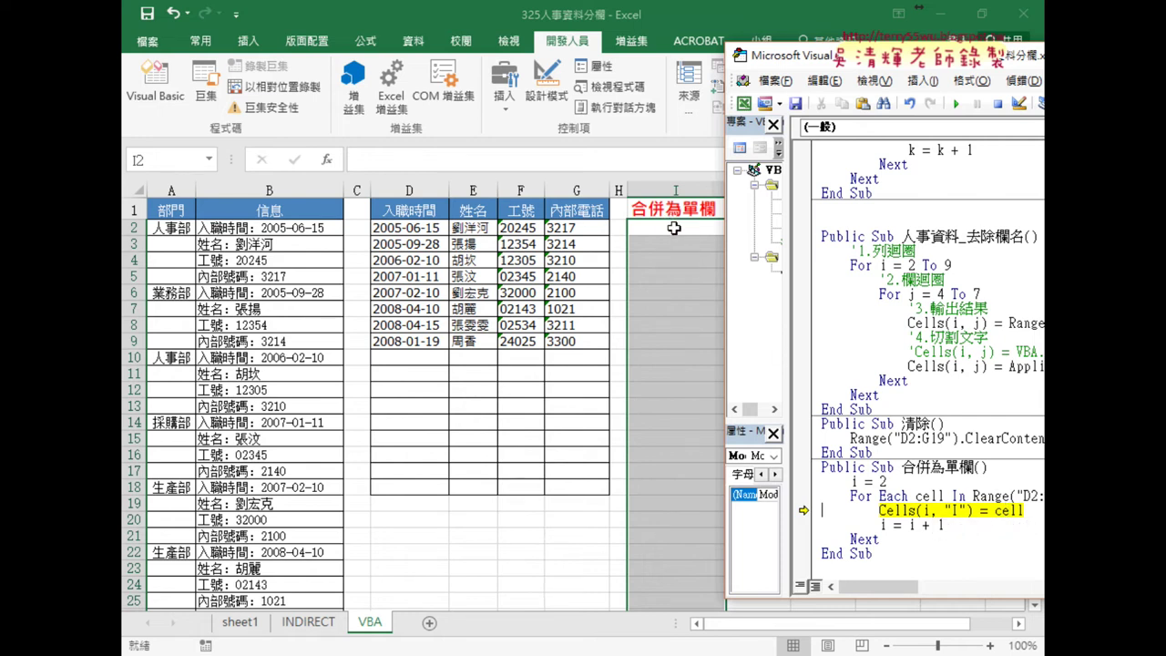
{"action": "key", "text": "F8"}
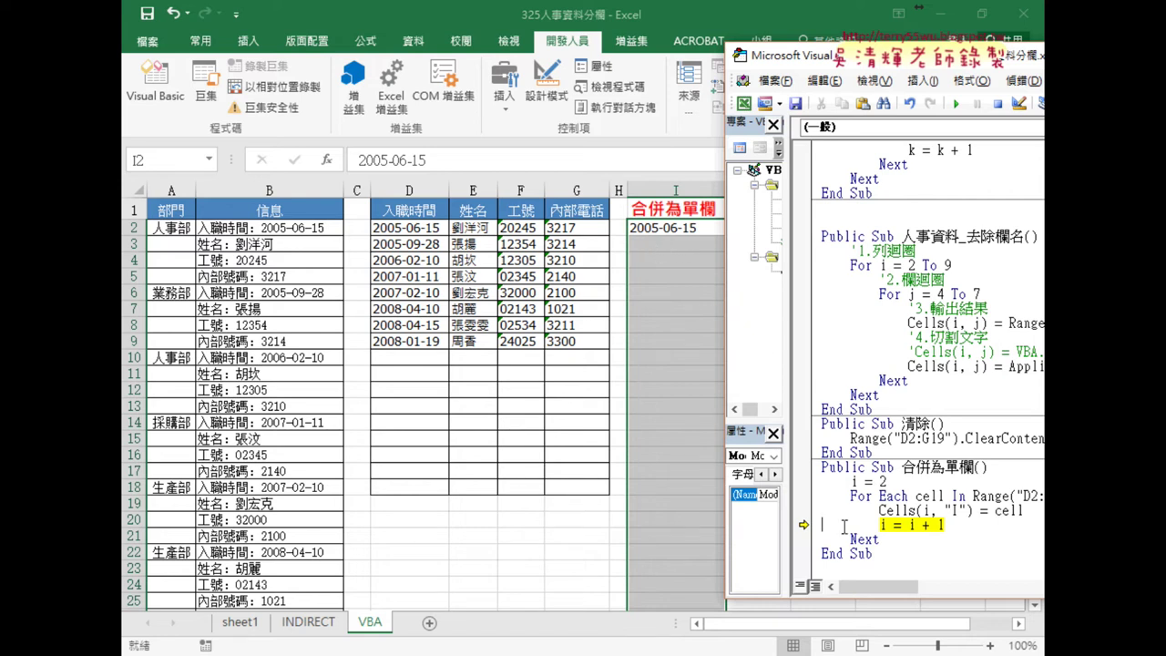
{"action": "mouse_move", "coordinate": [883, 526]}
{"action": "key", "text": "F8"}
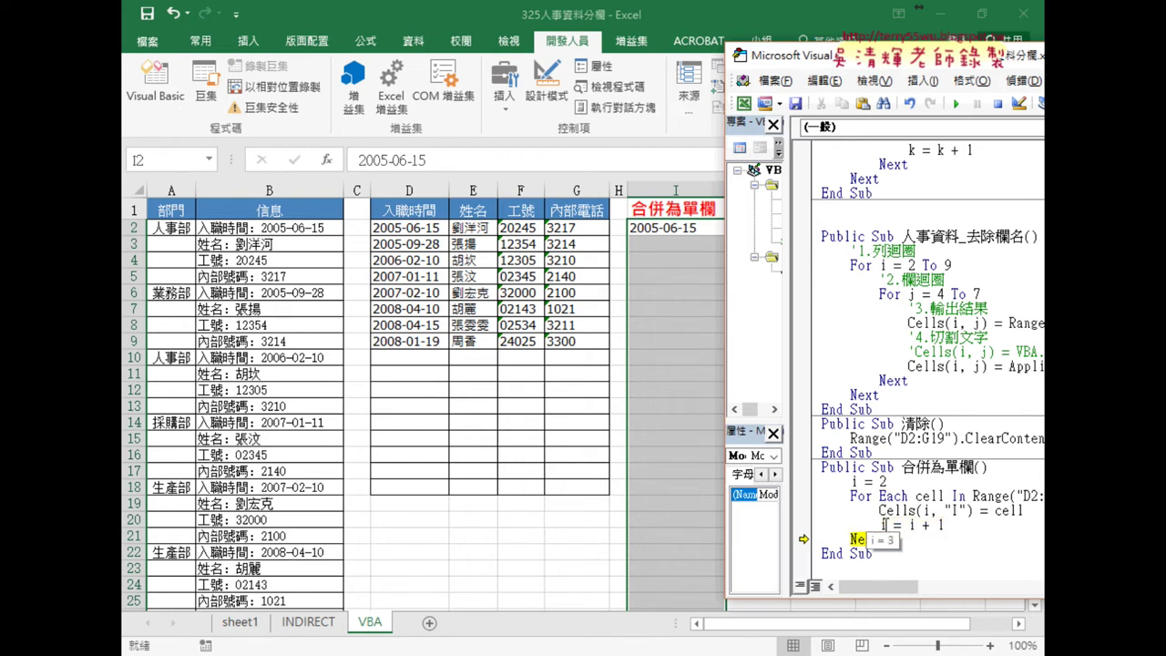
{"action": "key", "text": "F8"}
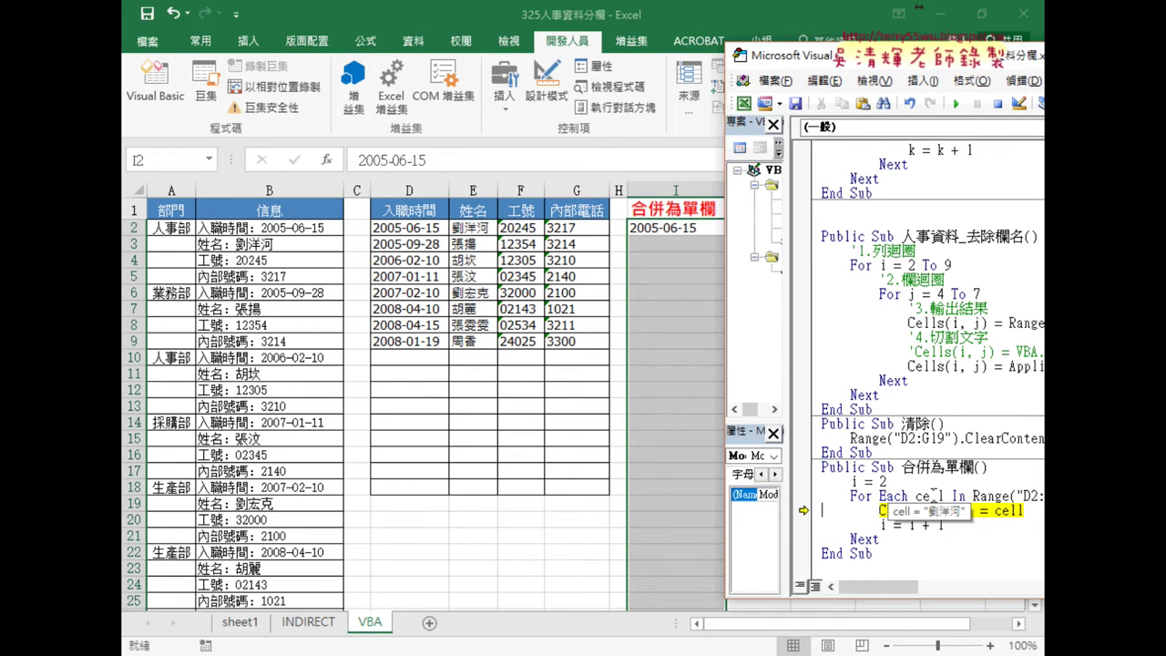
{"action": "key", "text": "F8"}
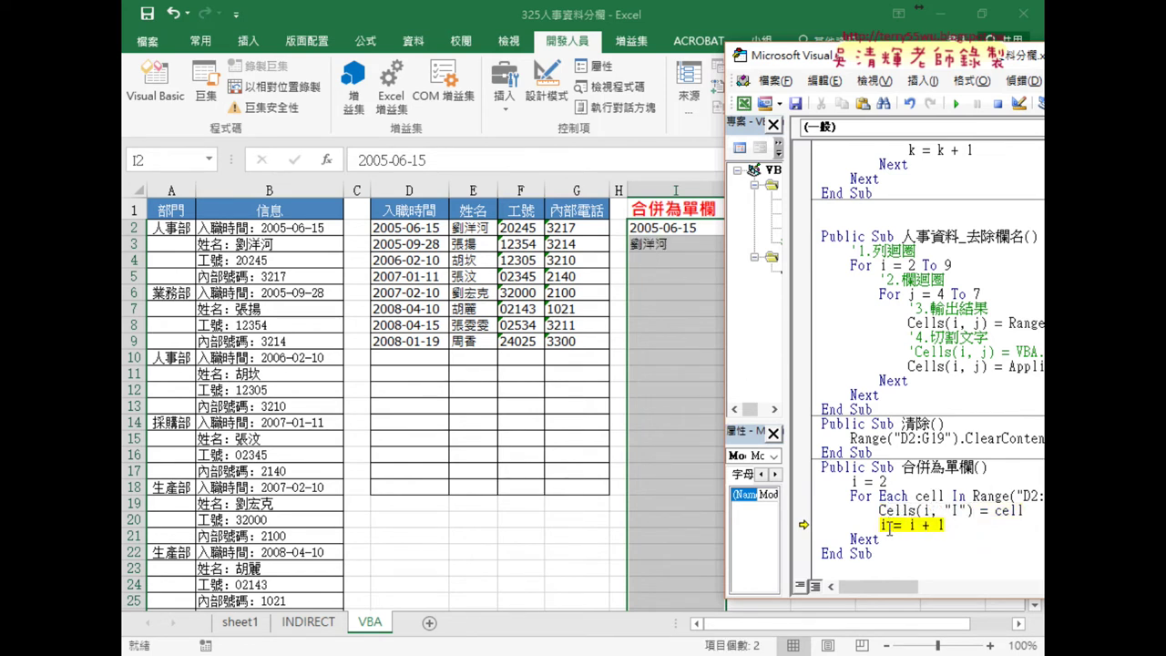
Step a few more lines, then run the macro to completion through 1021
{"action": "key", "text": "F8"}
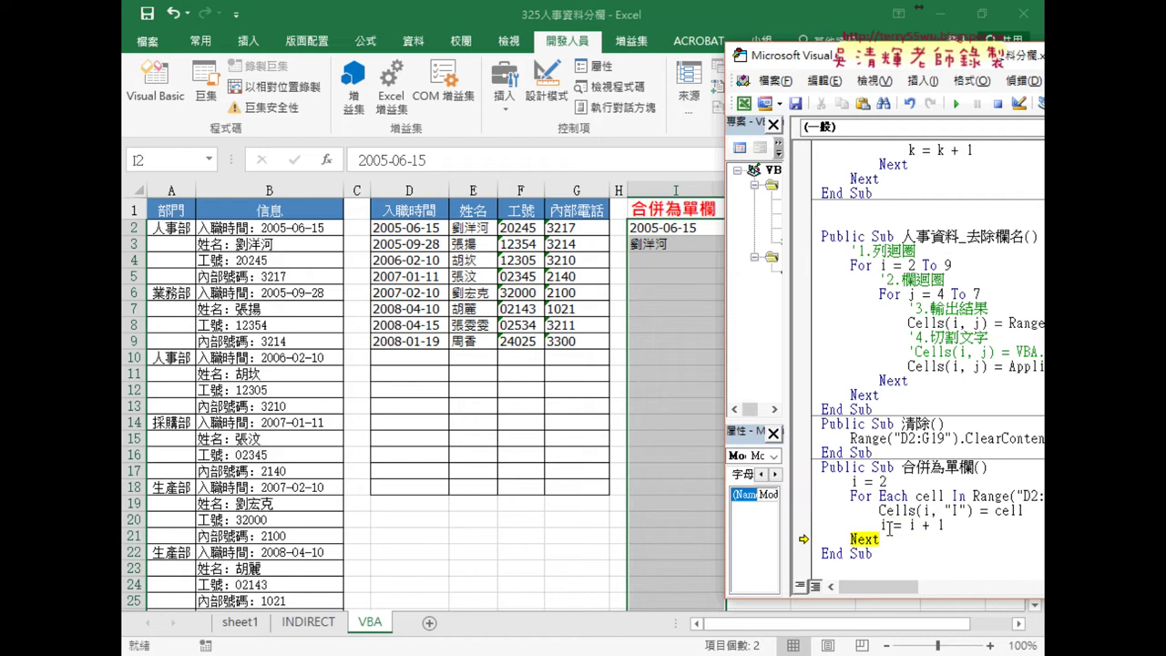
{"action": "key", "text": "F8"}
{"action": "key", "text": "F8"}
{"action": "key", "text": "F8"}
{"action": "key", "text": "F8"}
{"action": "key", "text": "F8"}
{"action": "key", "text": "F8"}
{"action": "key", "text": "F8"}
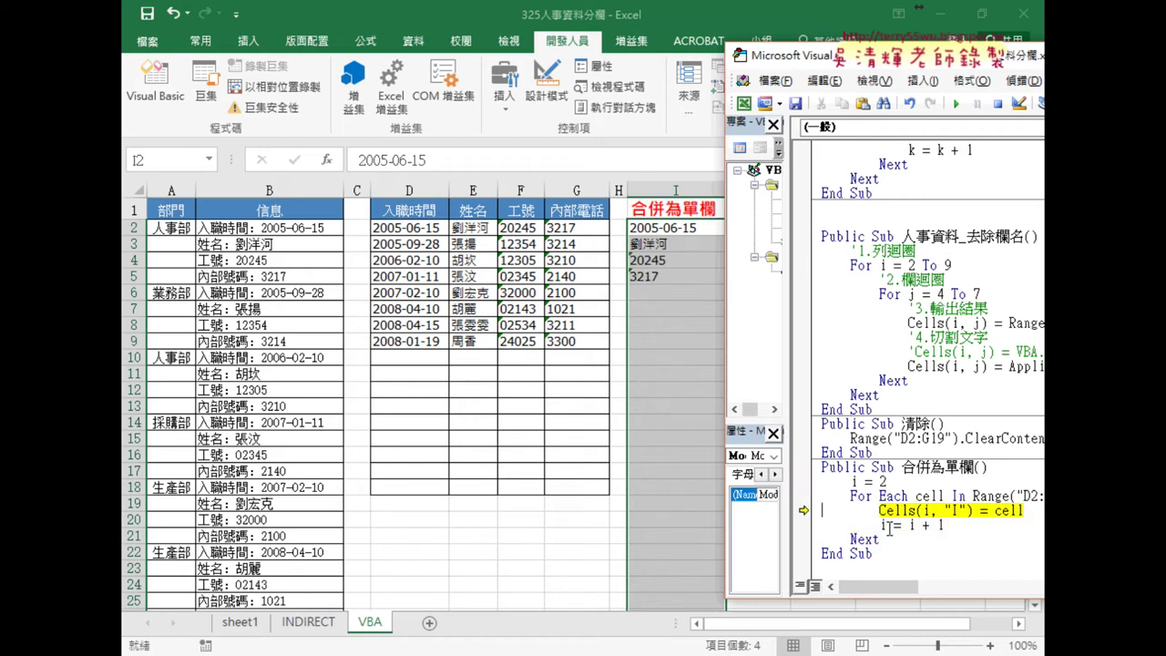
{"action": "key", "text": "F8"}
{"action": "key", "text": "F8"}
{"action": "key", "text": "F8"}
{"action": "key", "text": "F8"}
{"action": "key", "text": "F8"}
{"action": "key", "text": "F8"}
{"action": "key", "text": "F8"}
{"action": "key", "text": "F8"}
{"action": "key", "text": "F8"}
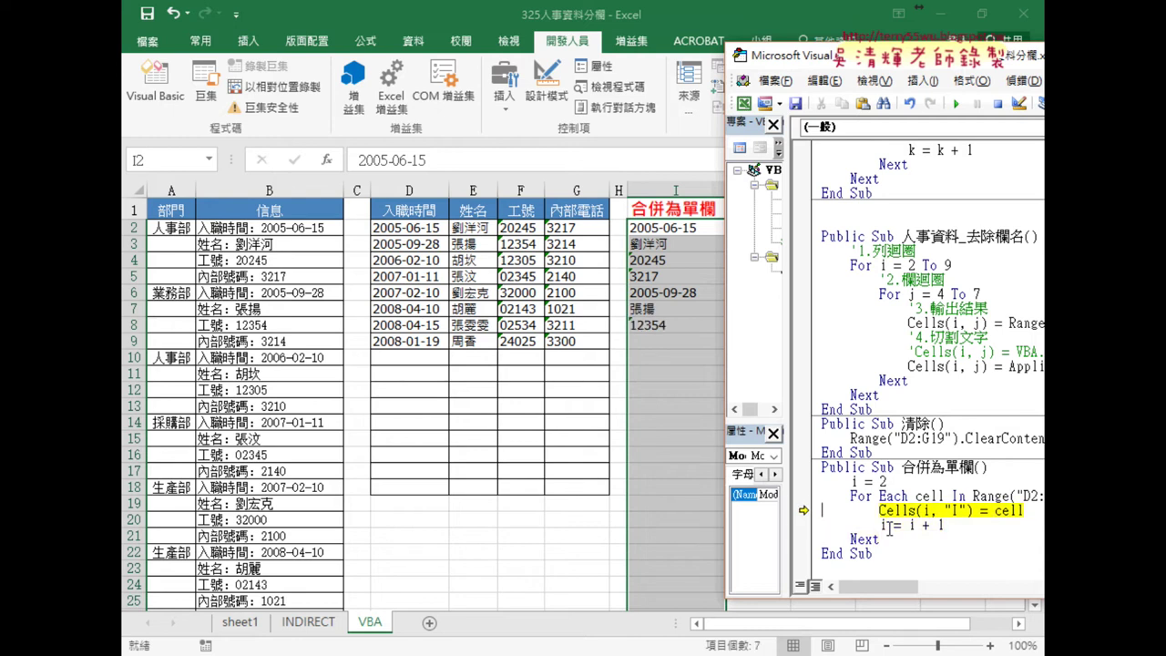
{"action": "left_click", "coordinate": [956, 103]}
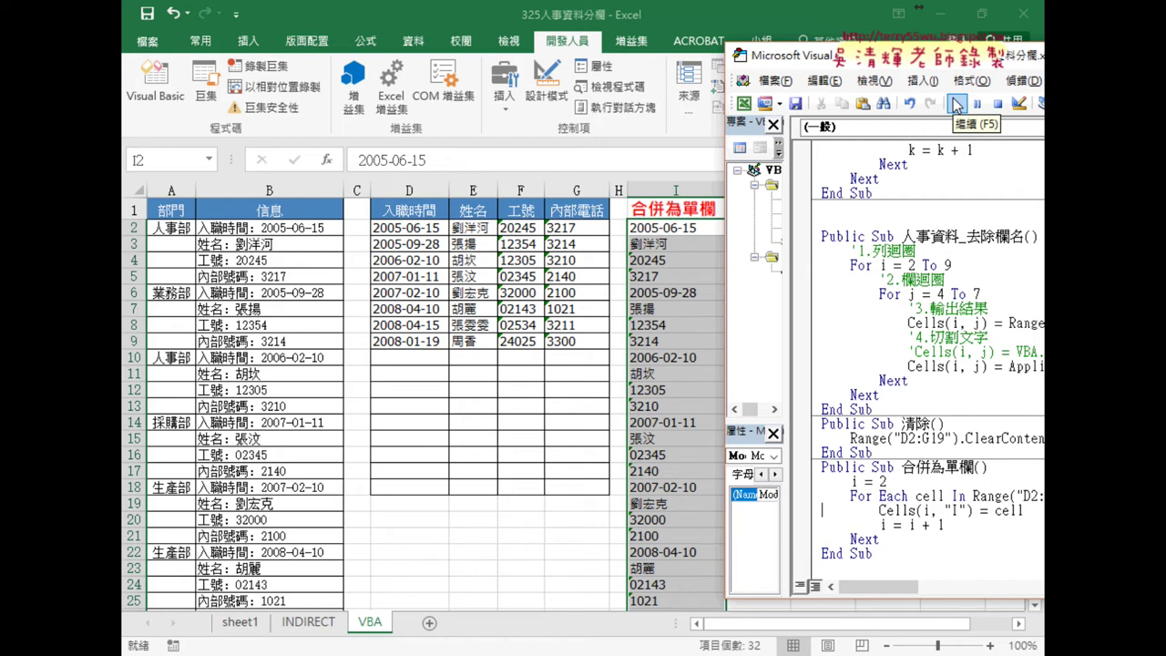
Highlight the For Each line, the cell variable, the i = i + 1 counter and Cells(i, "I")
{"action": "left_click", "coordinate": [857, 497]}
{"action": "double_click", "coordinate": [1015, 510]}
{"action": "mouse_move", "coordinate": [945, 525]}
{"action": "left_mouse_down"}
{"action": "mouse_move", "coordinate": [881, 530]}
{"action": "mouse_move", "coordinate": [809, 500]}
{"action": "left_mouse_up"}
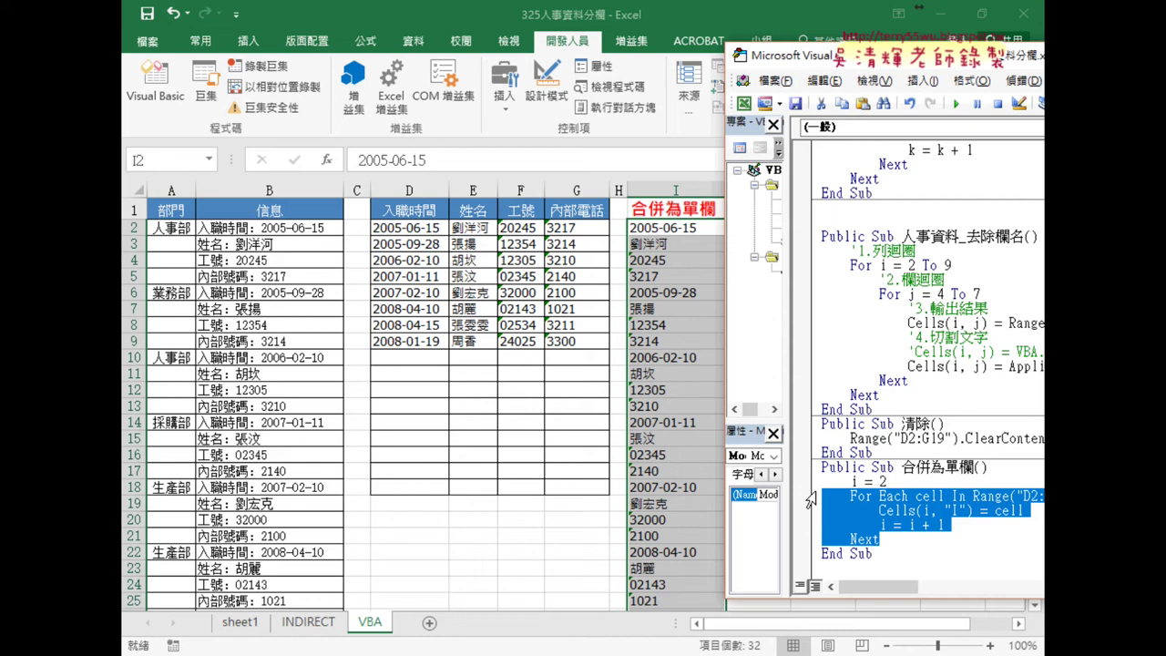
{"action": "left_click", "coordinate": [997, 512]}
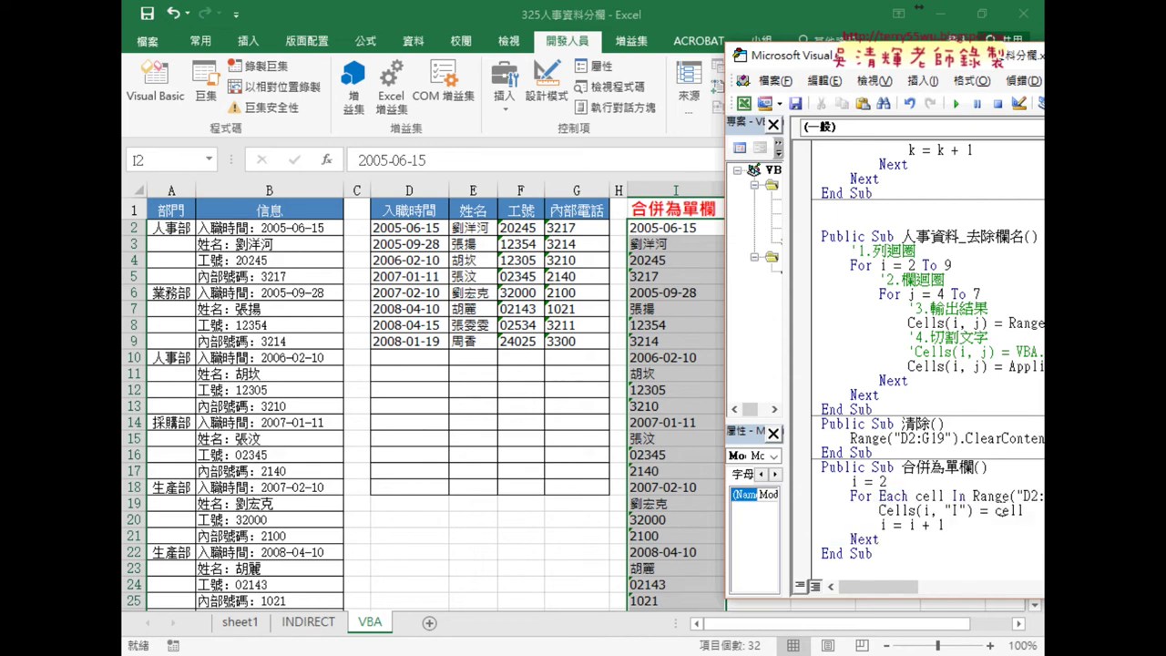
{"action": "left_click_drag", "start_coordinate": [881, 512], "coordinate": [964, 512]}
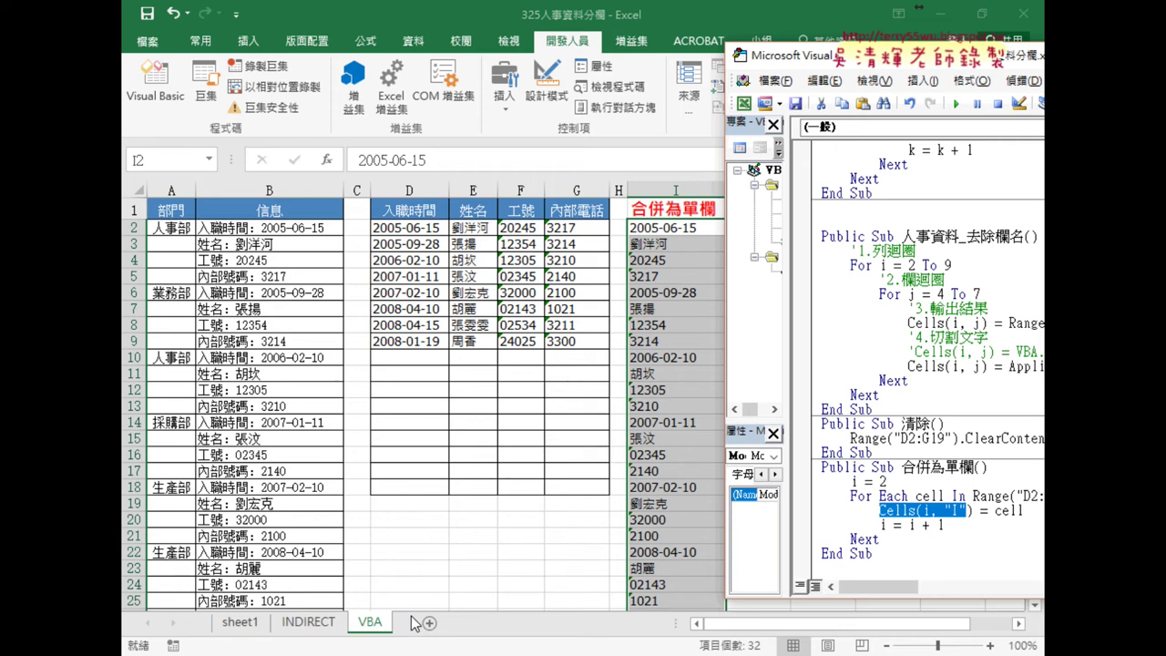
Move the VBA code window left to reveal the full loop, then switch to the Google Docs notes
{"action": "left_click_drag", "start_coordinate": [882, 60], "coordinate": [614, 47]}
{"action": "left_click", "coordinate": [691, 456]}
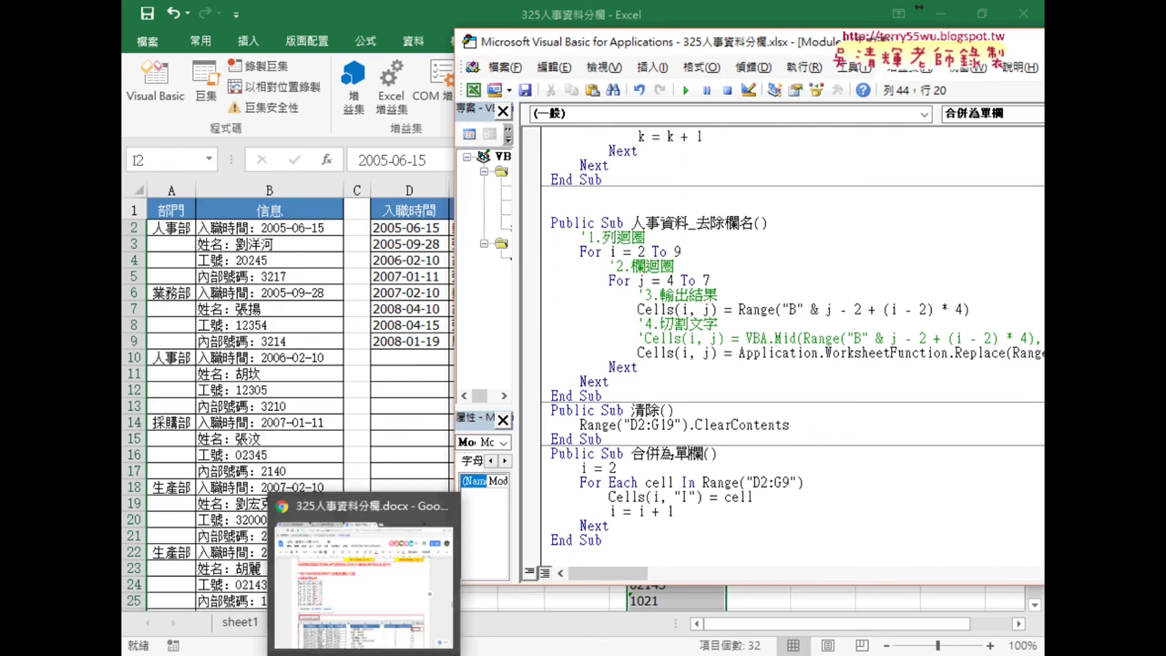
{"action": "left_click", "coordinate": [364, 565]}
Scroll the notes to the 合併為單欄 code, highlight its NumberFormatLocal If block, and return to Excel
{"action": "scroll", "coordinate": [520, 386], "scroll_direction": "down", "scroll_amount": 4}
{"action": "scroll", "coordinate": [520, 387], "scroll_direction": "down", "scroll_amount": 4}
{"action": "scroll", "coordinate": [522, 387], "scroll_direction": "down", "scroll_amount": 2}
{"action": "scroll", "coordinate": [523, 387], "scroll_direction": "down", "scroll_amount": 2}
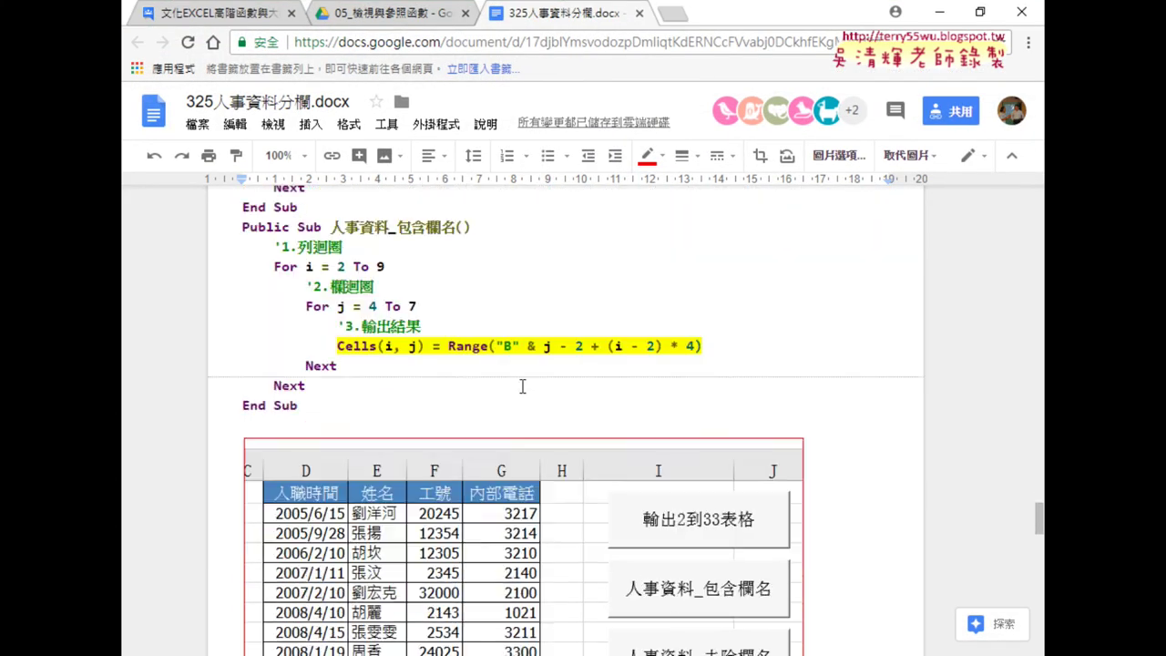
{"action": "scroll", "coordinate": [522, 387], "scroll_direction": "down", "scroll_amount": 4}
{"action": "scroll", "coordinate": [522, 387], "scroll_direction": "down", "scroll_amount": 3}
{"action": "scroll", "coordinate": [522, 387], "scroll_direction": "down", "scroll_amount": 1}
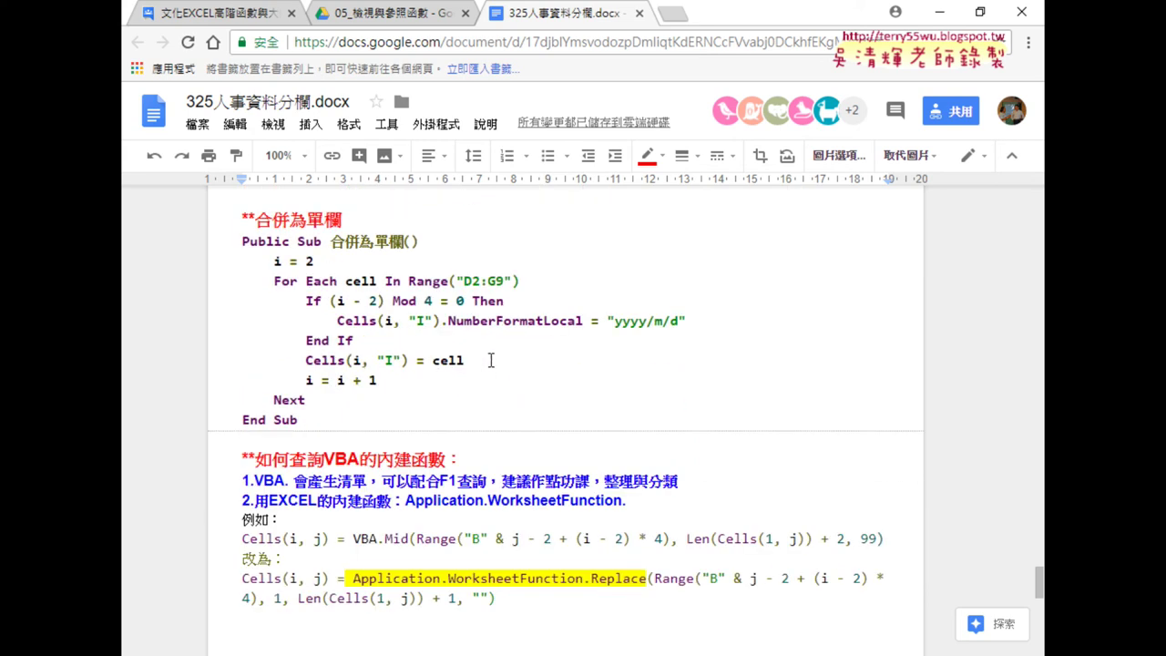
{"action": "left_click", "coordinate": [488, 362]}
{"action": "left_click_drag", "start_coordinate": [392, 344], "coordinate": [215, 302]}
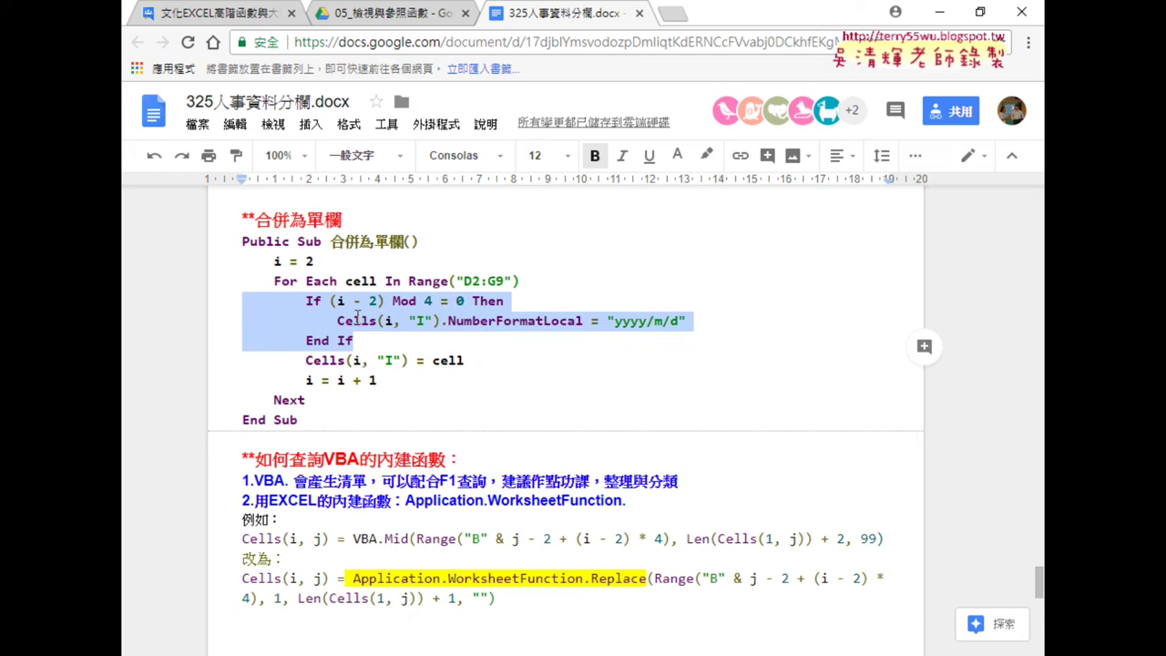
{"action": "key", "text": "alt+Tab"}
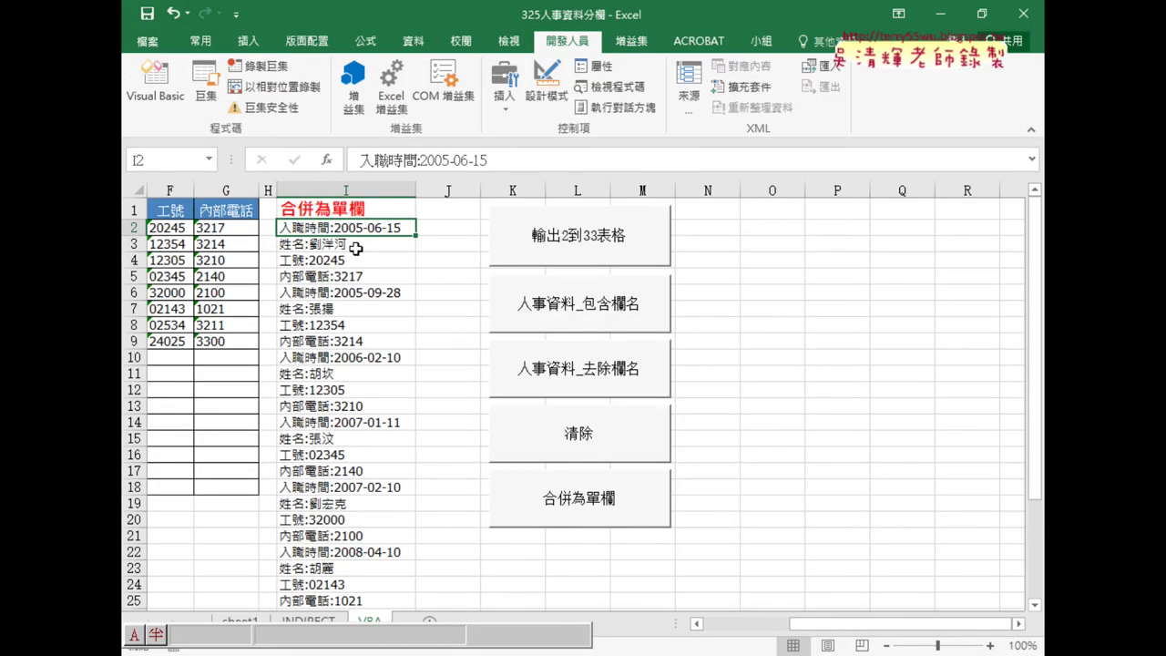
Underline the I2 entry, then bring up Assign Macro (指定巨集) for the 合併為單欄 button
{"action": "left_click_drag", "start_coordinate": [280, 235], "coordinate": [336, 235]}
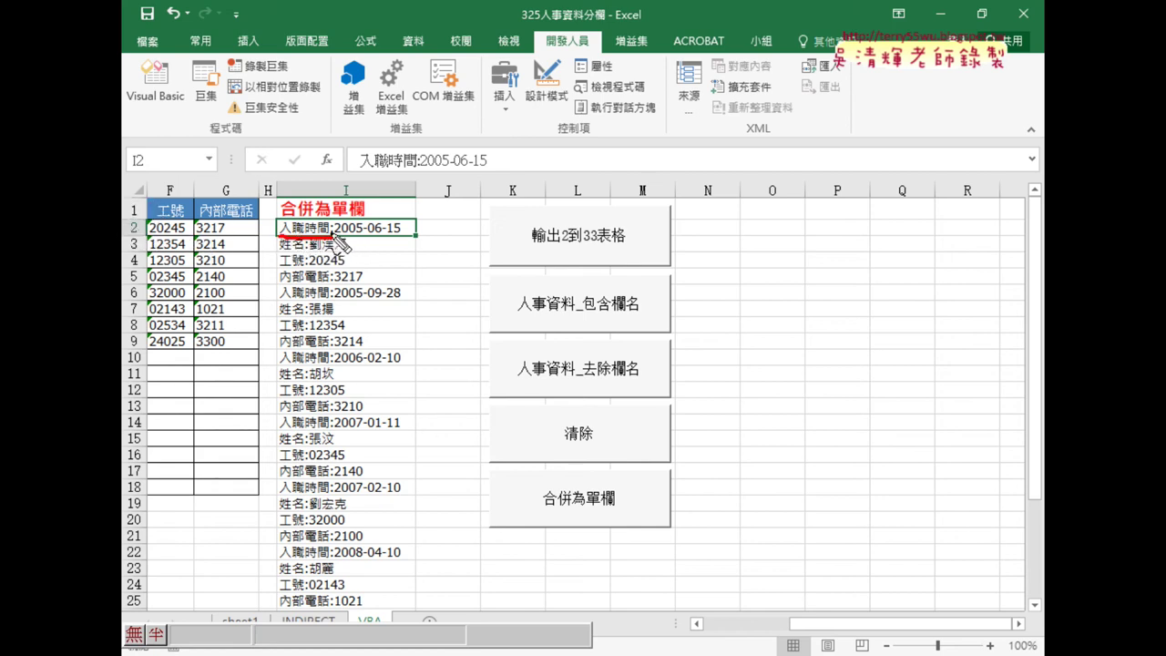
{"action": "left_click_drag", "start_coordinate": [335, 235], "coordinate": [410, 237]}
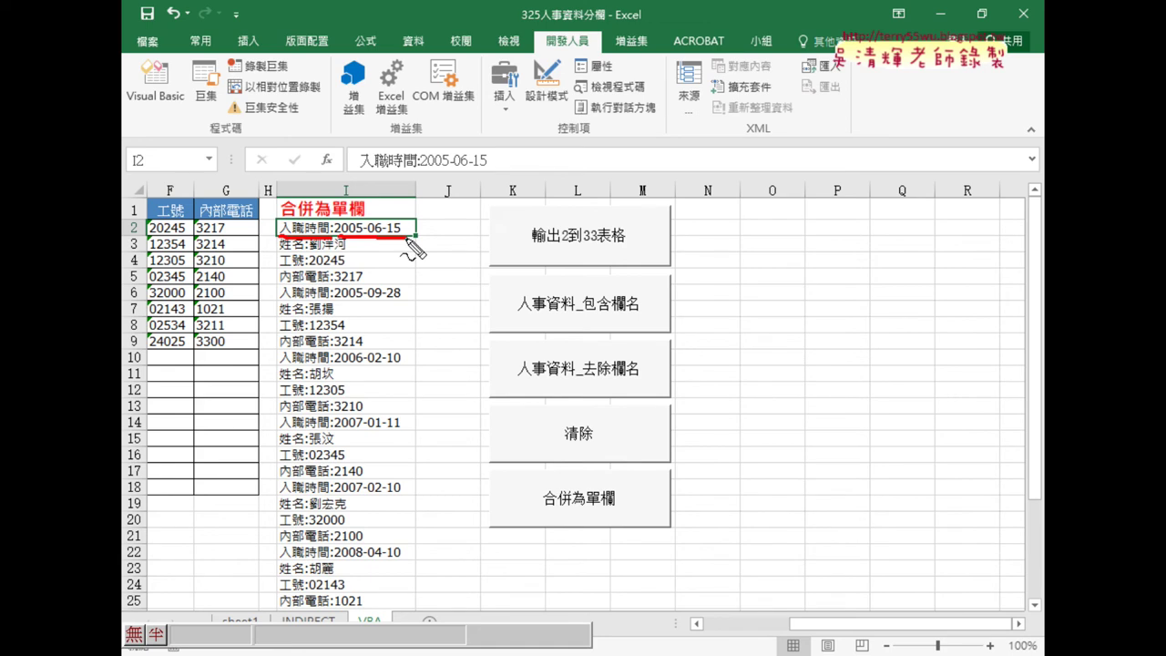
{"action": "key", "text": "Escape"}
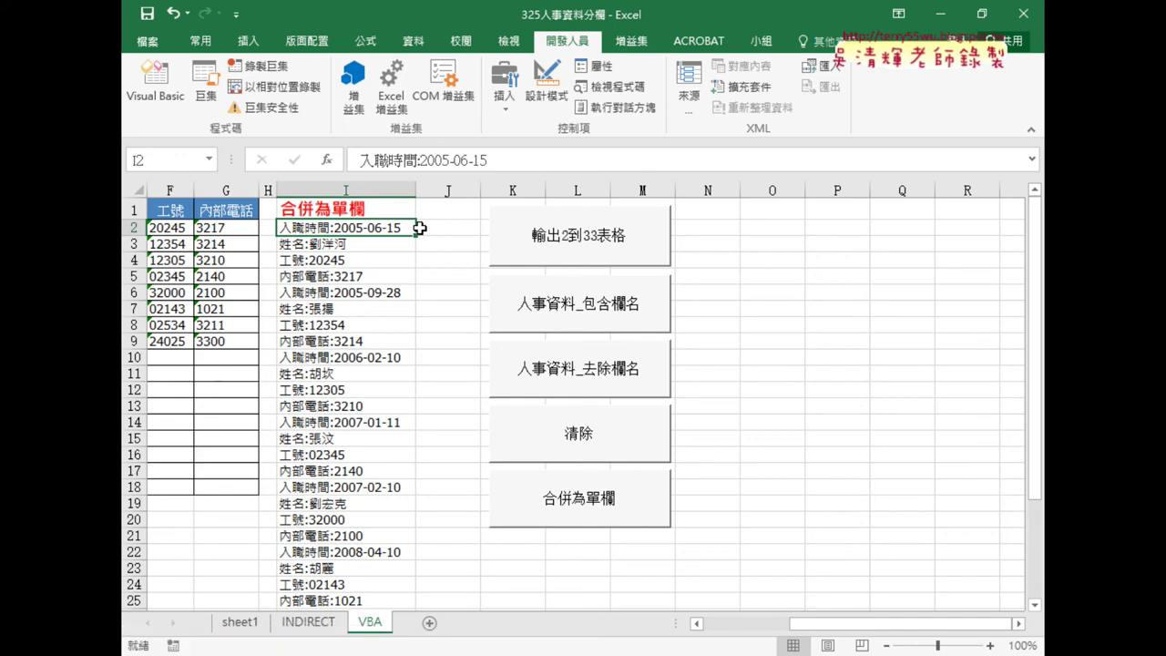
{"action": "right_click", "coordinate": [636, 517]}
{"action": "left_click", "coordinate": [702, 500]}
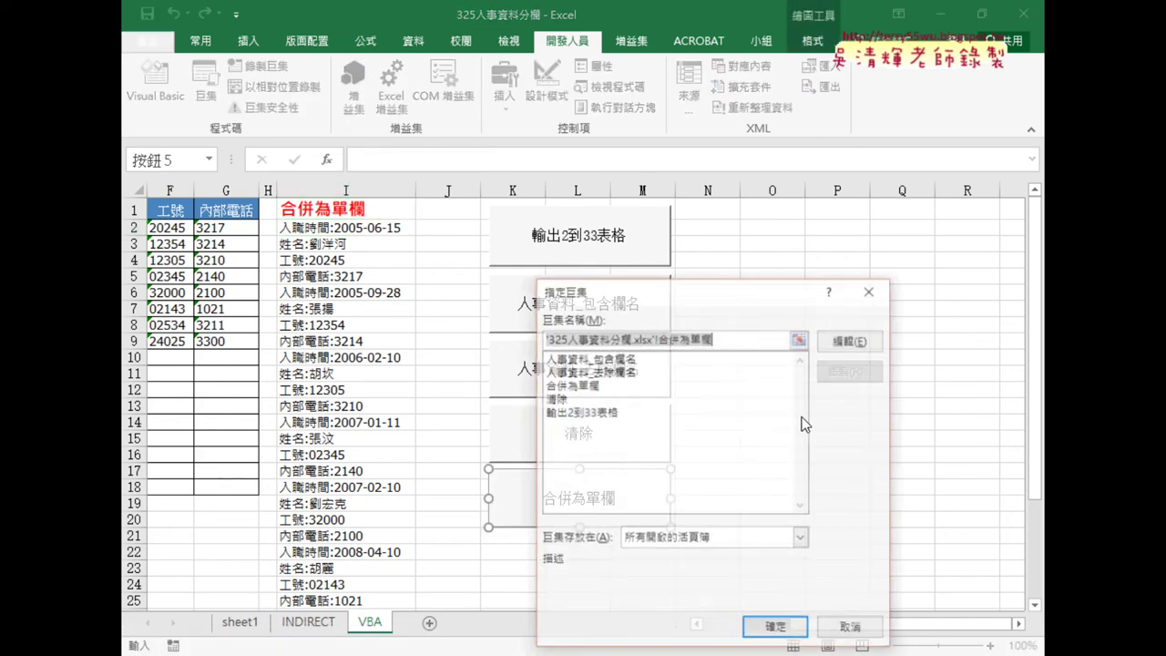
Edit the macro and highlight each part of Cells(1, cell.Column) & ":" & cell
{"action": "left_click", "coordinate": [849, 341]}
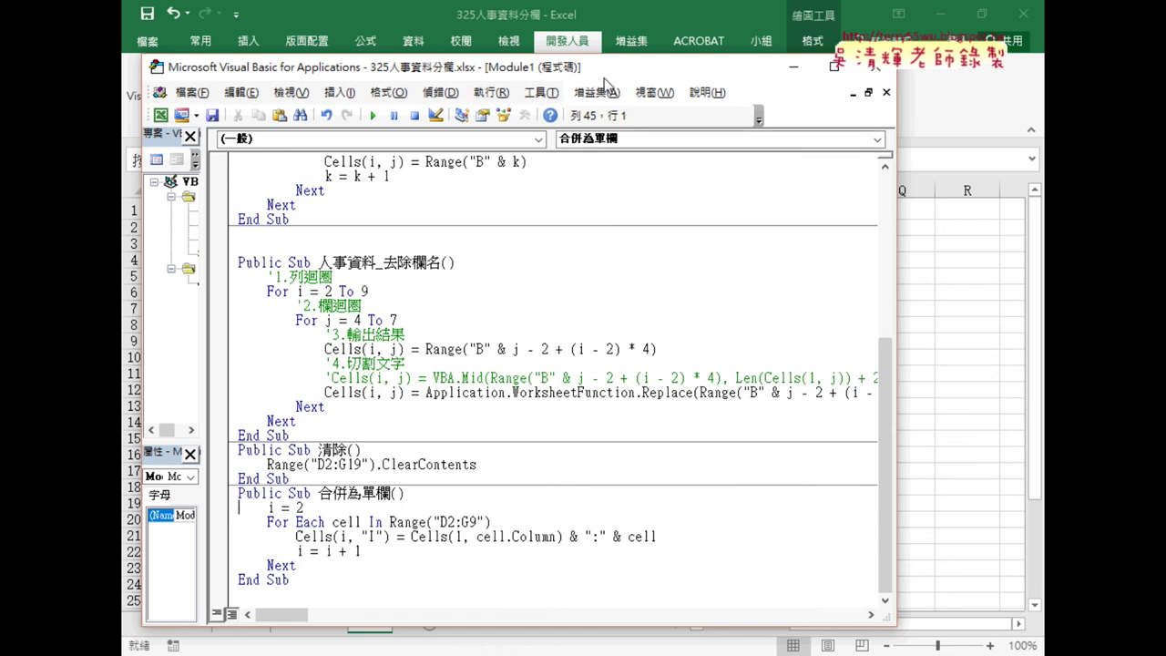
{"action": "left_click_drag", "start_coordinate": [604, 78], "coordinate": [727, 40]}
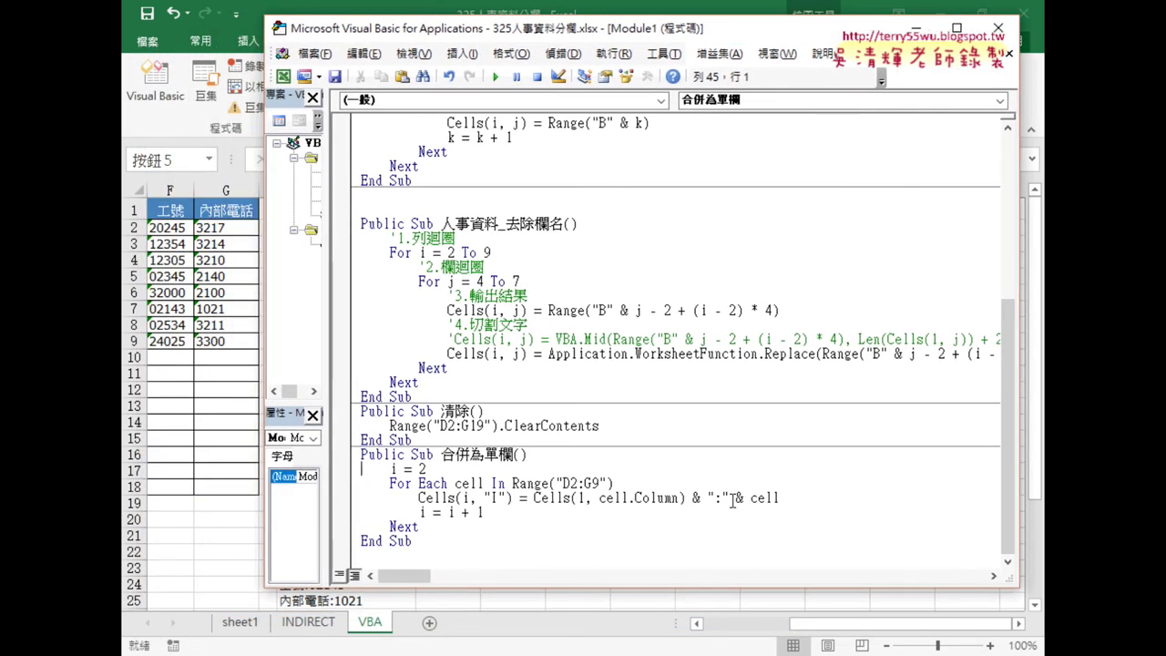
{"action": "left_click_drag", "start_coordinate": [750, 498], "coordinate": [527, 498]}
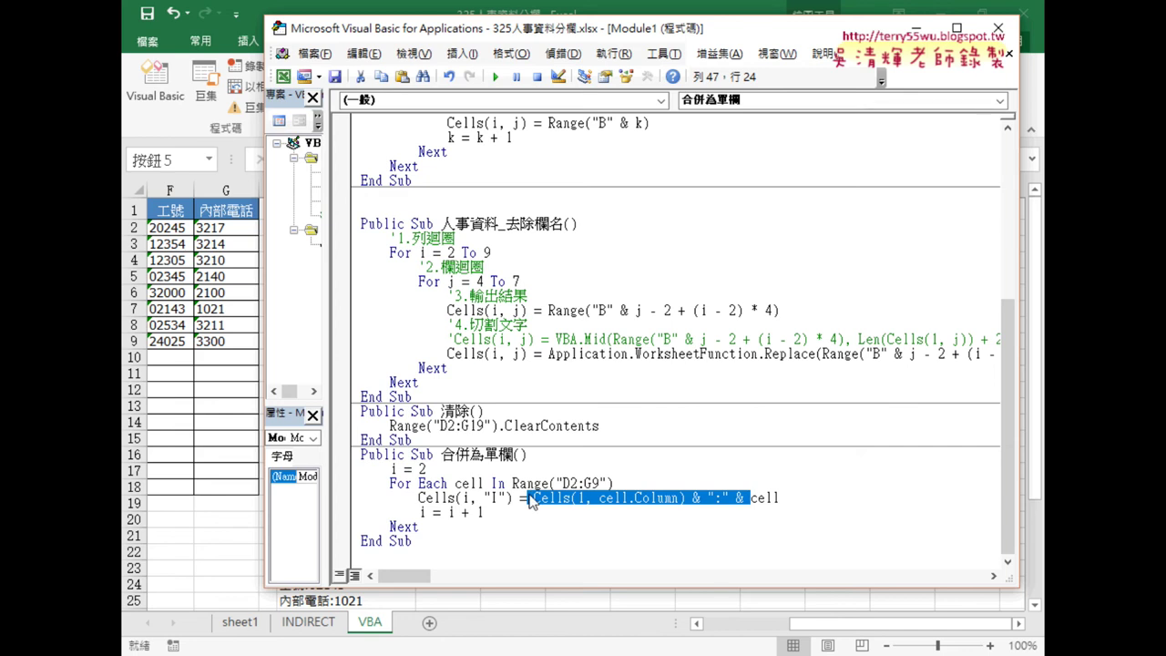
{"action": "left_click", "coordinate": [584, 499]}
{"action": "double_click", "coordinate": [582, 499]}
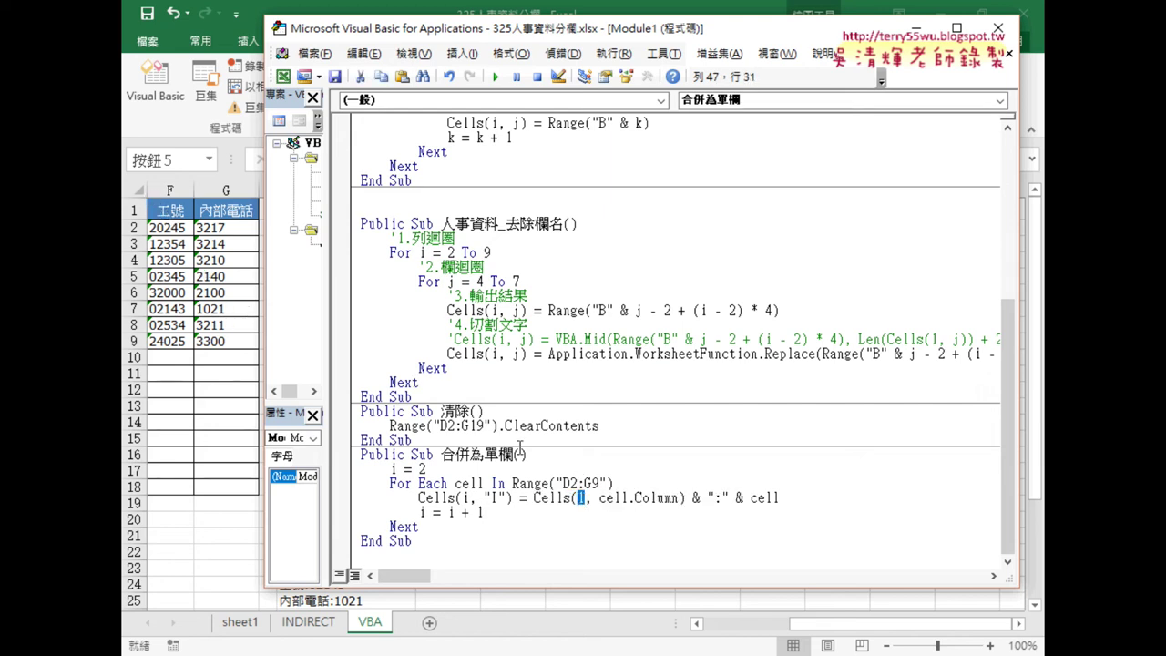
{"action": "left_click_drag", "start_coordinate": [599, 498], "coordinate": [679, 499]}
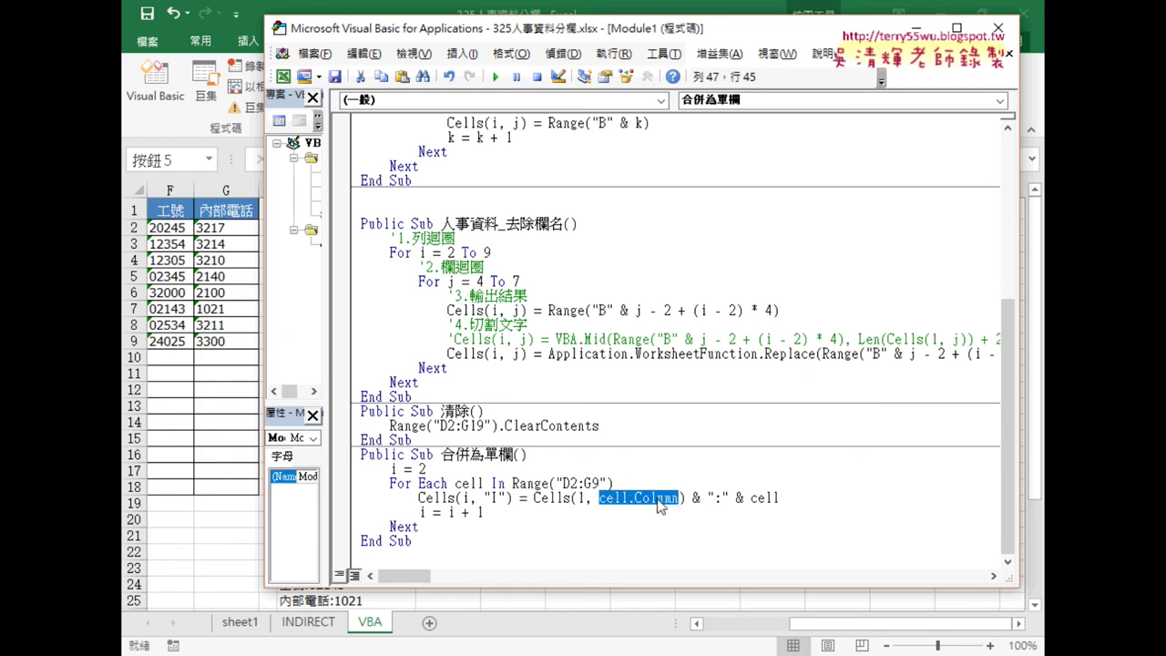
{"action": "left_click_drag", "start_coordinate": [730, 497], "coordinate": [707, 497]}
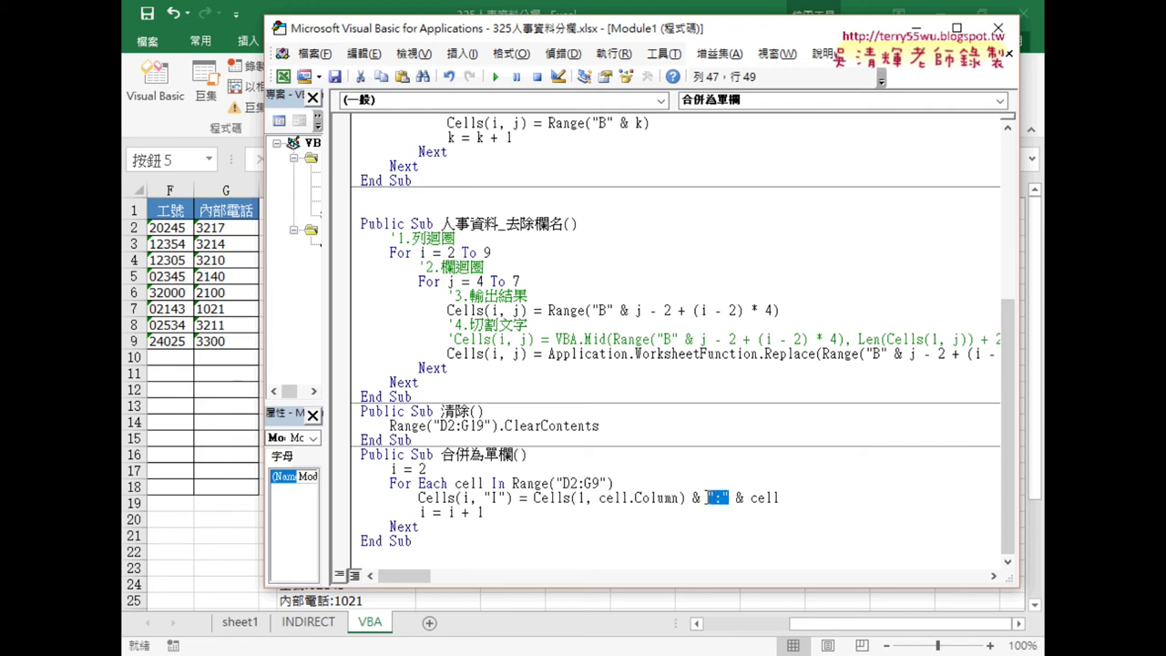
{"action": "left_click_drag", "start_coordinate": [780, 497], "coordinate": [749, 497]}
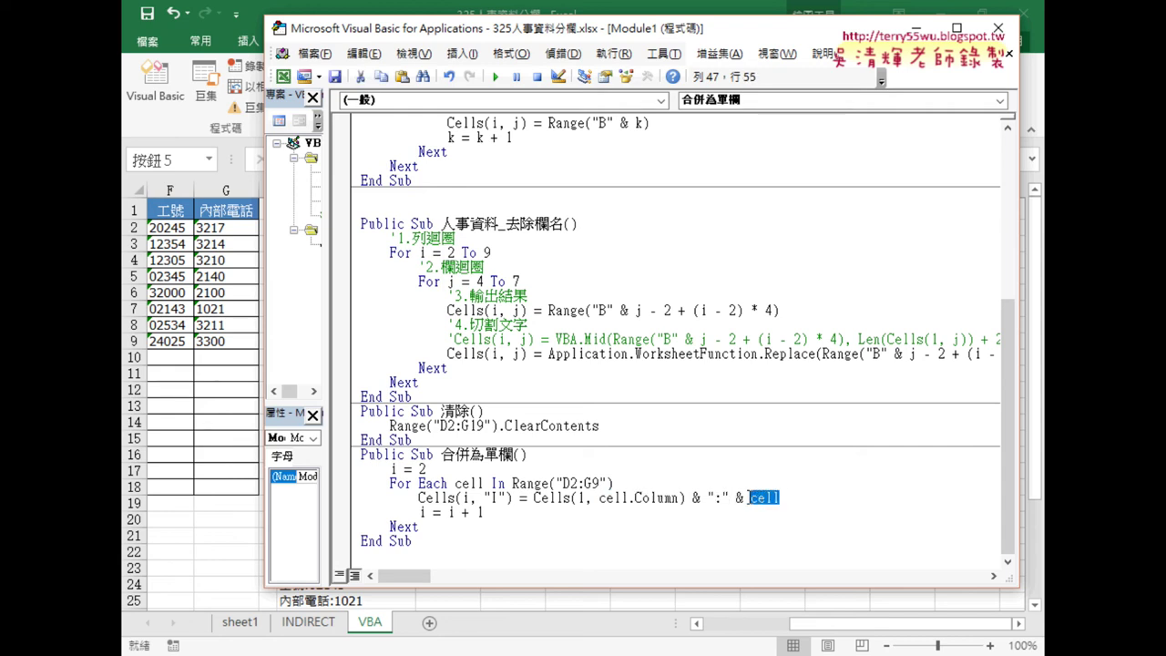
{"action": "left_click_drag", "start_coordinate": [749, 497], "coordinate": [535, 497]}
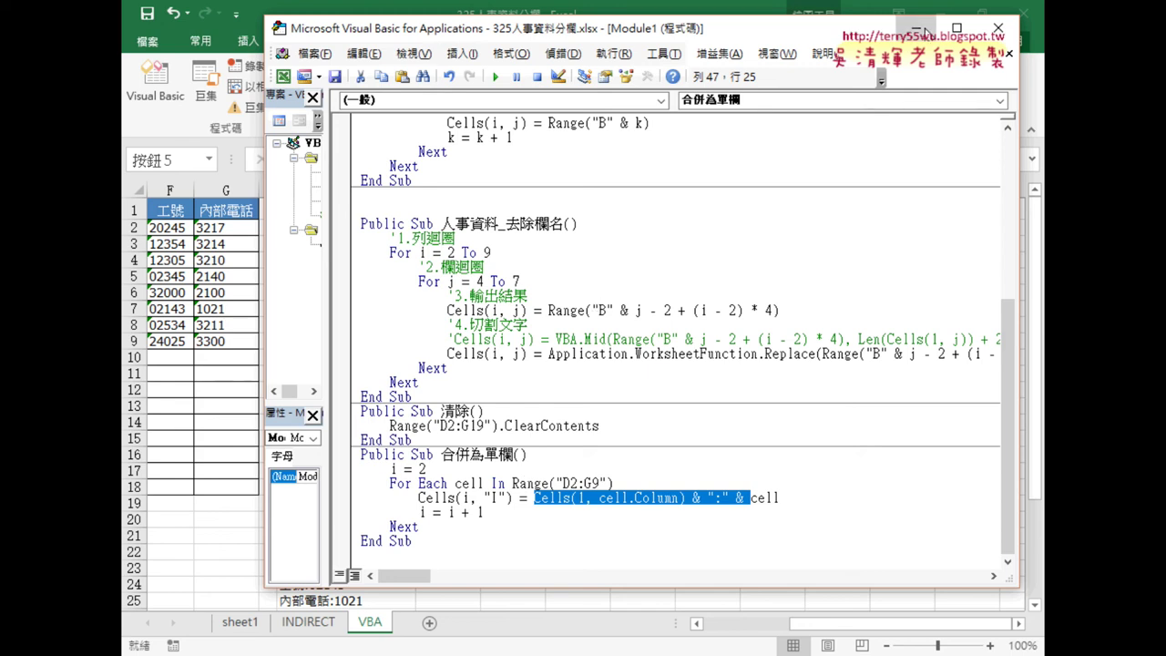
Minimize the VBA editor and select cell I2 to inspect its header:value text
{"action": "left_click", "coordinate": [918, 29]}
{"action": "left_click", "coordinate": [756, 371]}
{"action": "left_click", "coordinate": [370, 230]}
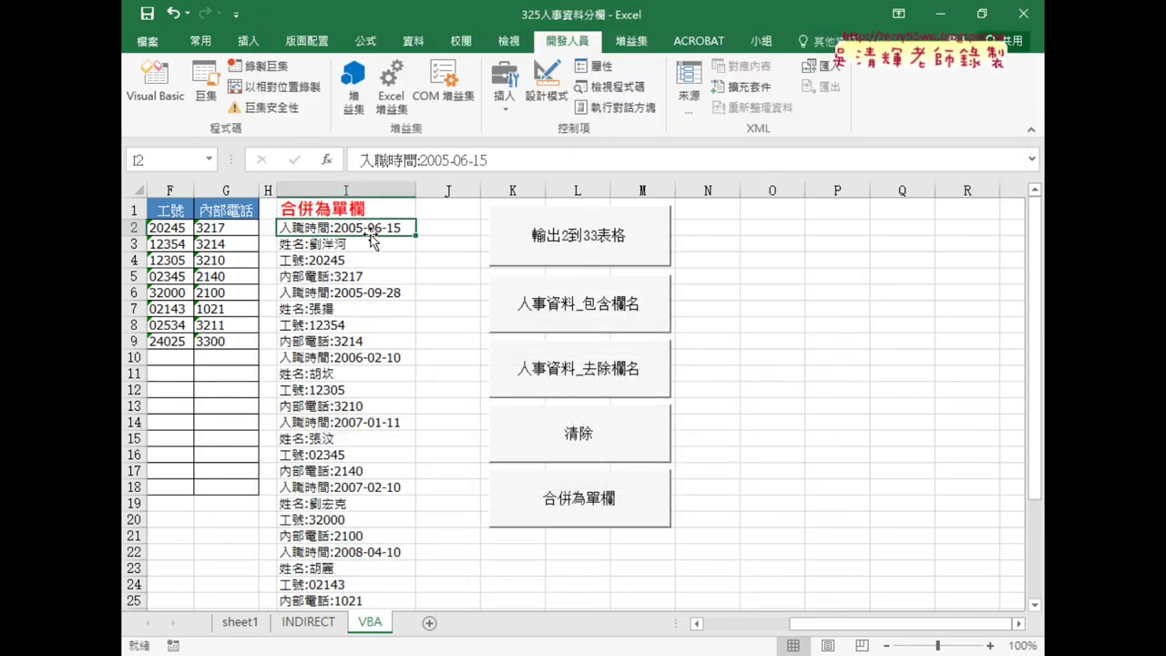
Scroll down column I to review entries like 工號:20245, then scroll back up
{"action": "scroll", "coordinate": [373, 361], "scroll_direction": "down", "scroll_amount": 3}
{"action": "scroll", "coordinate": [372, 361], "scroll_direction": "down", "scroll_amount": 1}
{"action": "scroll", "coordinate": [373, 361], "scroll_direction": "up", "scroll_amount": 4}
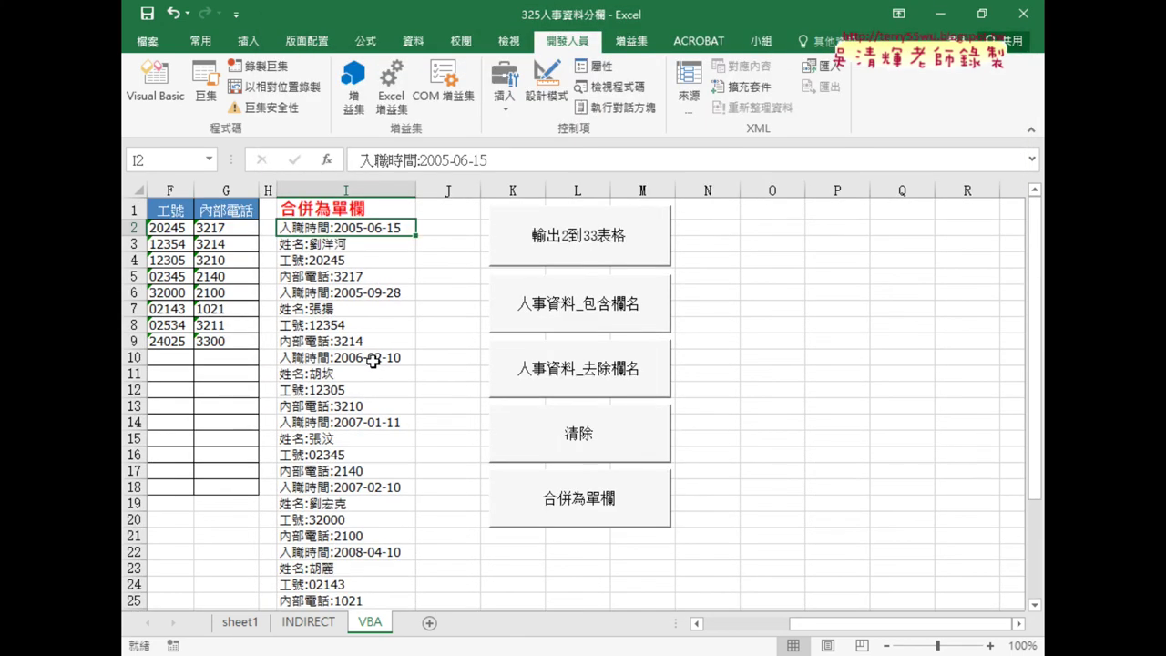